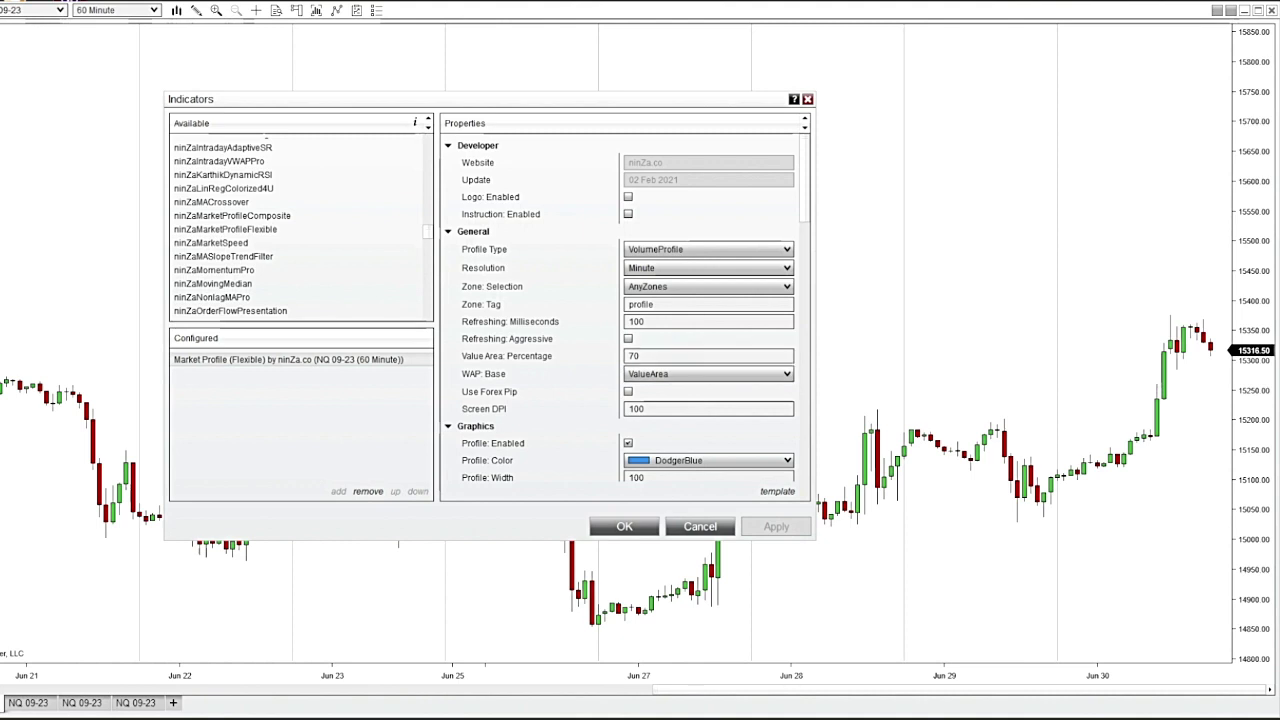
Step: Review the Market Profile (Flexible) indicator's general, graphics, gradient and toggle properties and accept them for the 60 Minute NQ 09-23 chart
scroll(620, 310, "down", 2)
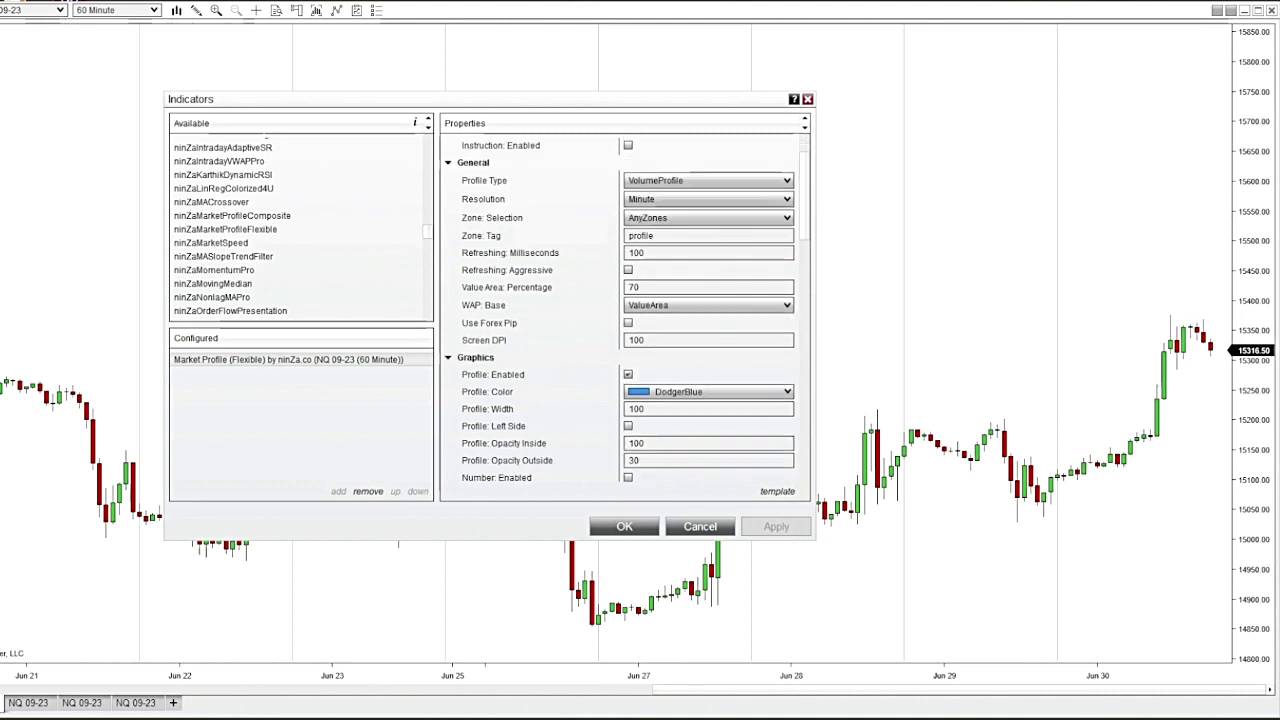
scroll(620, 310, "up", 2)
scroll(620, 310, "down", 4)
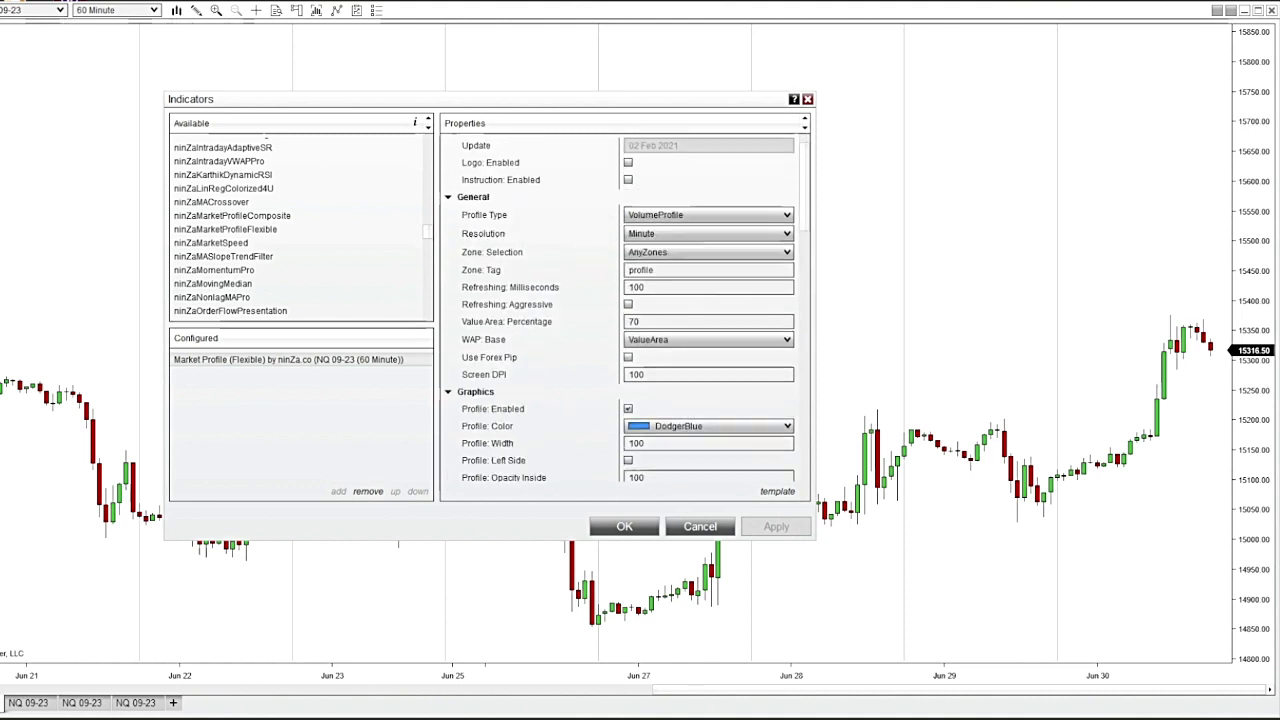
scroll(620, 310, "down", 2)
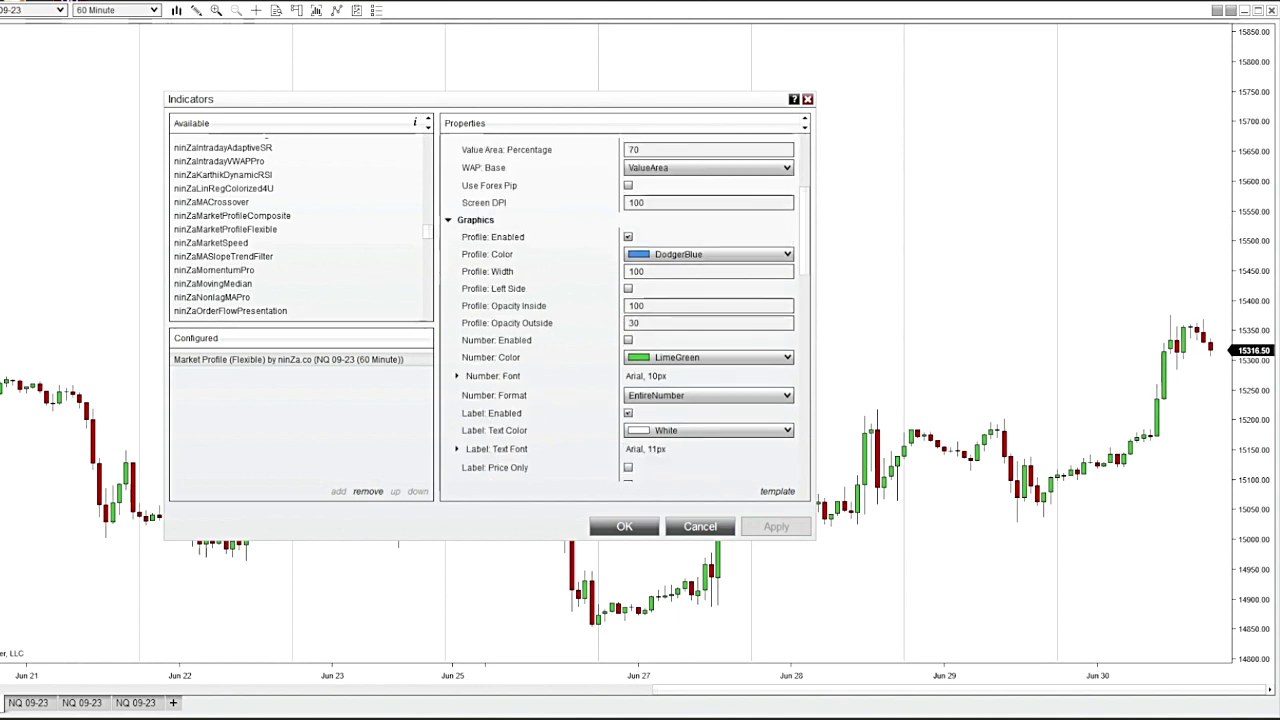
scroll(620, 310, "down", 6)
scroll(620, 310, "down", 4)
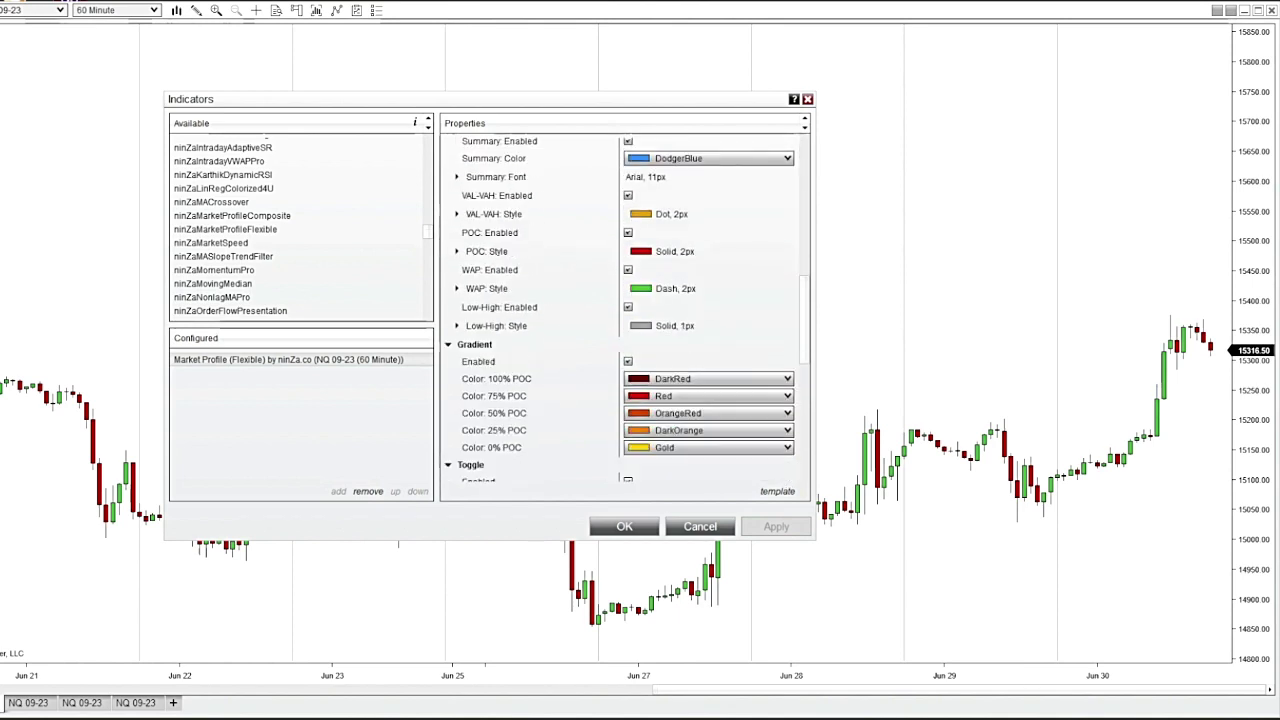
scroll(620, 310, "down", 5)
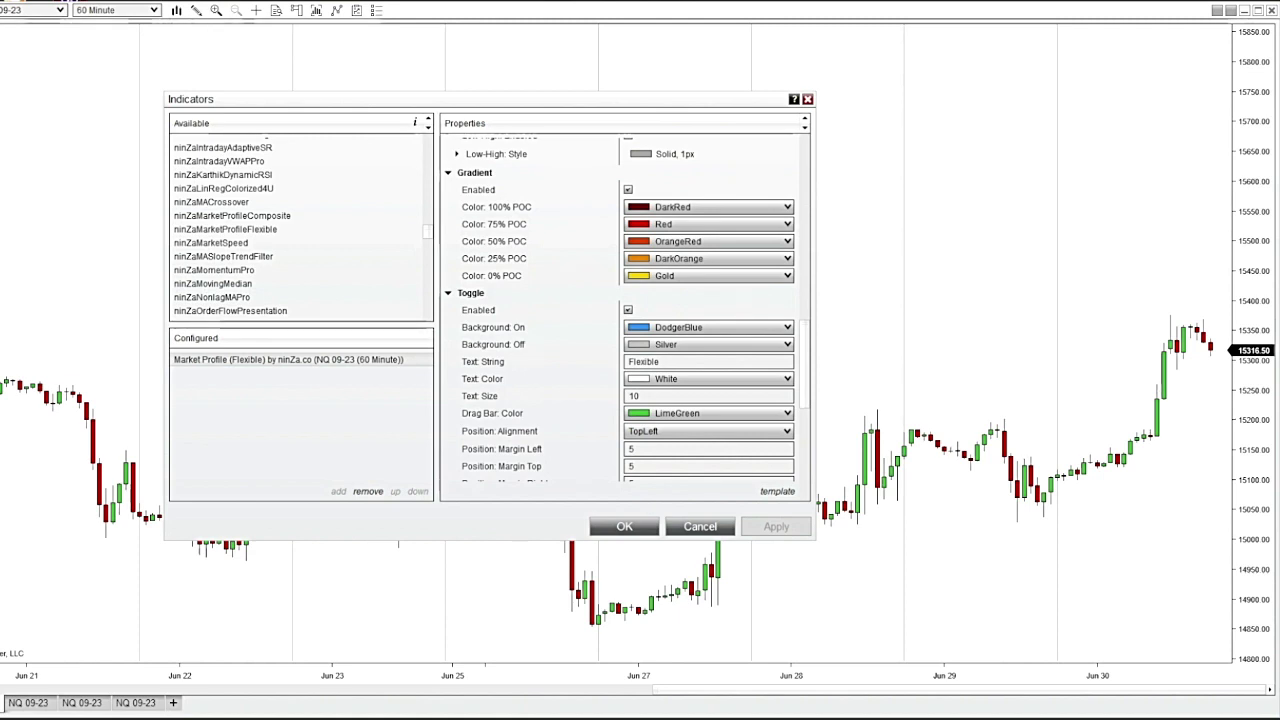
key("Return")
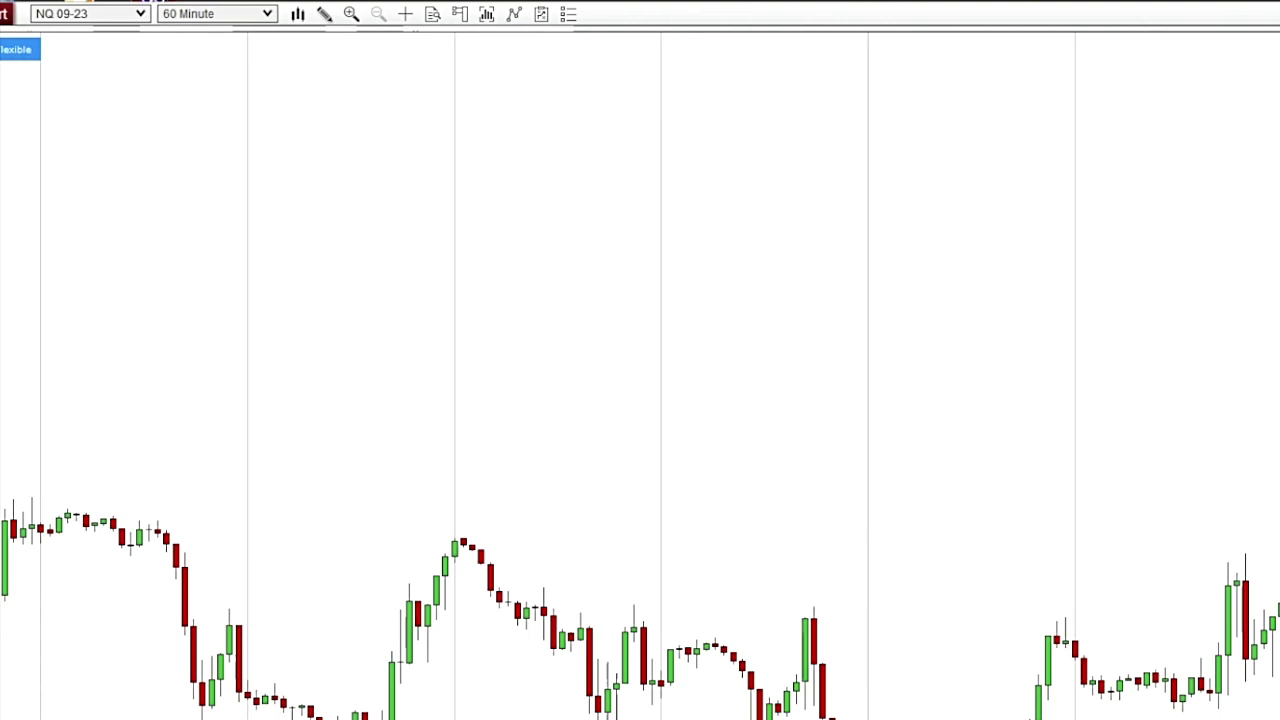
Step: Draw a Region Highlight X across the full June 21 session to plot its volume profile
left_click(324, 13)
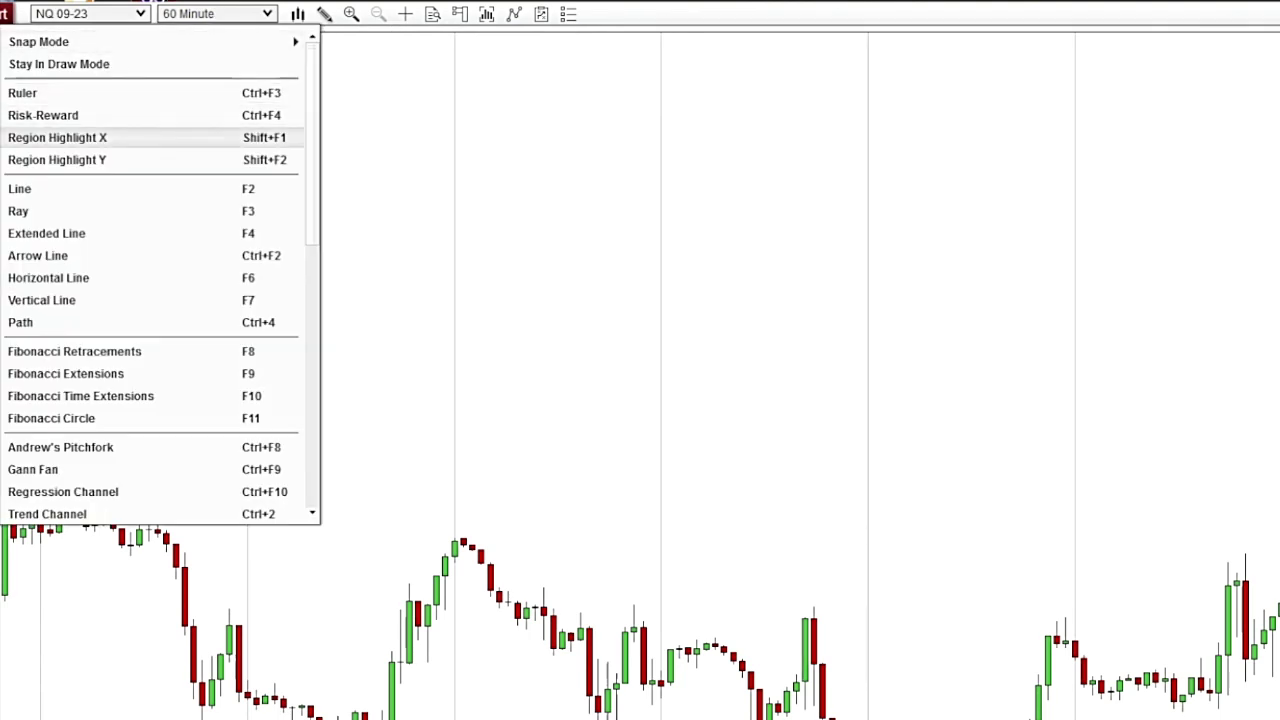
left_click(57, 137)
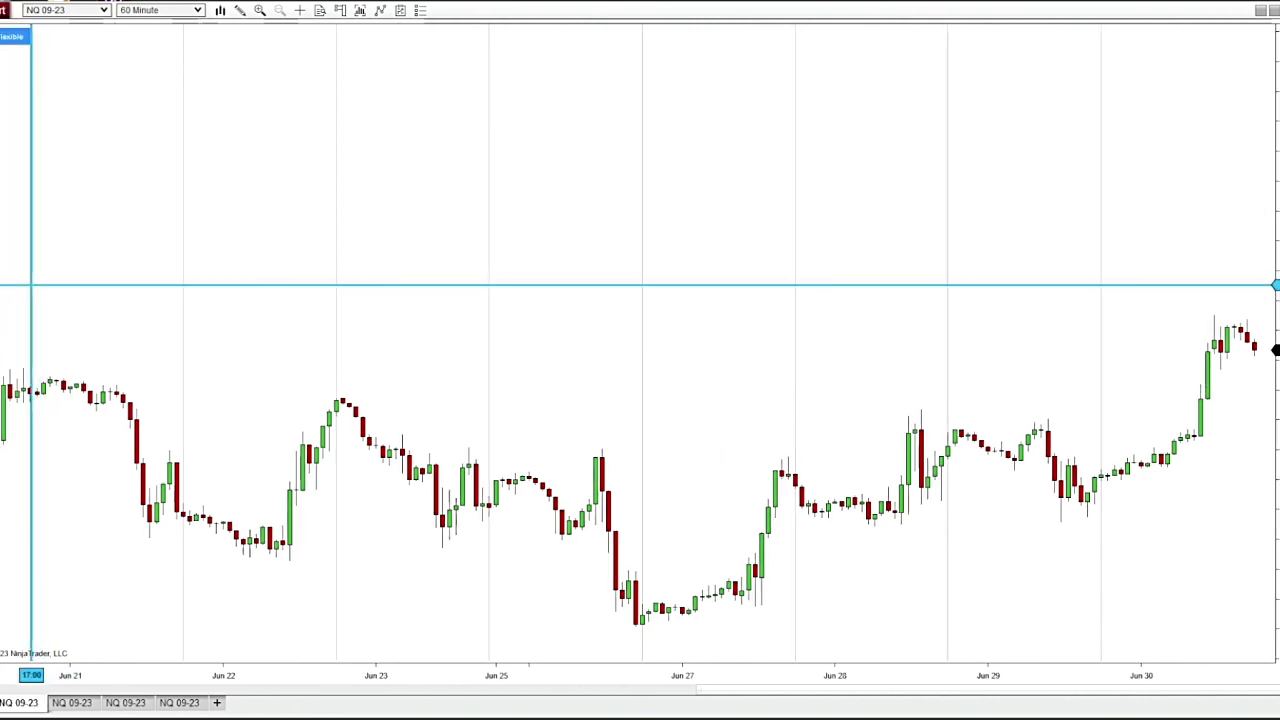
left_click(31, 287)
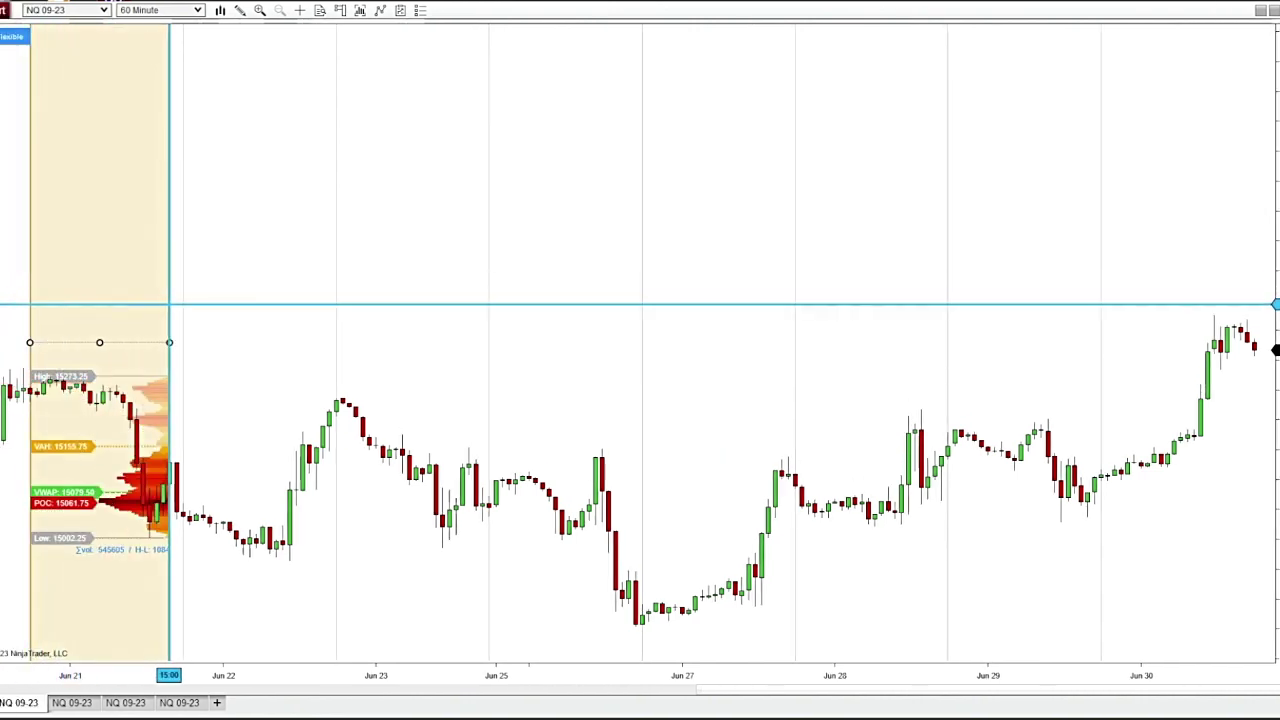
left_click(181, 304)
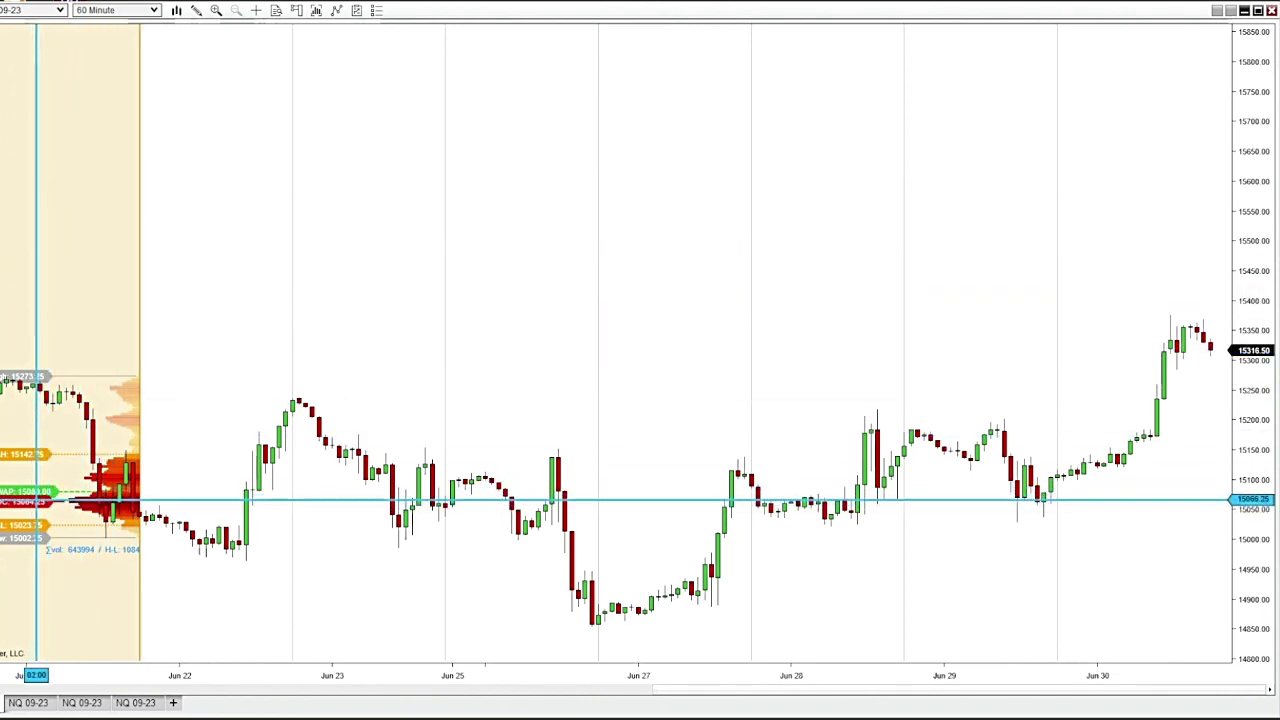
Step: Draw another Region Highlight X across the June 22 session, starting at the end of the June 21 region
scroll(409, 500, "up", 3)
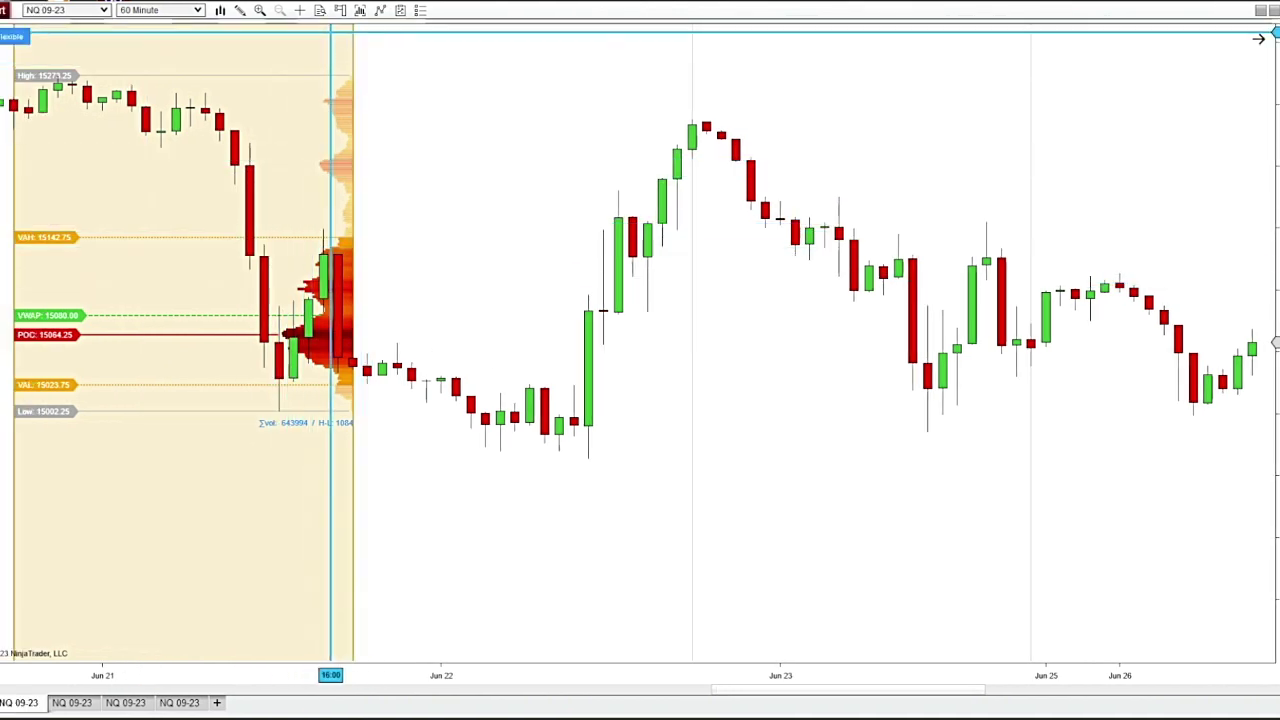
left_click(240, 10)
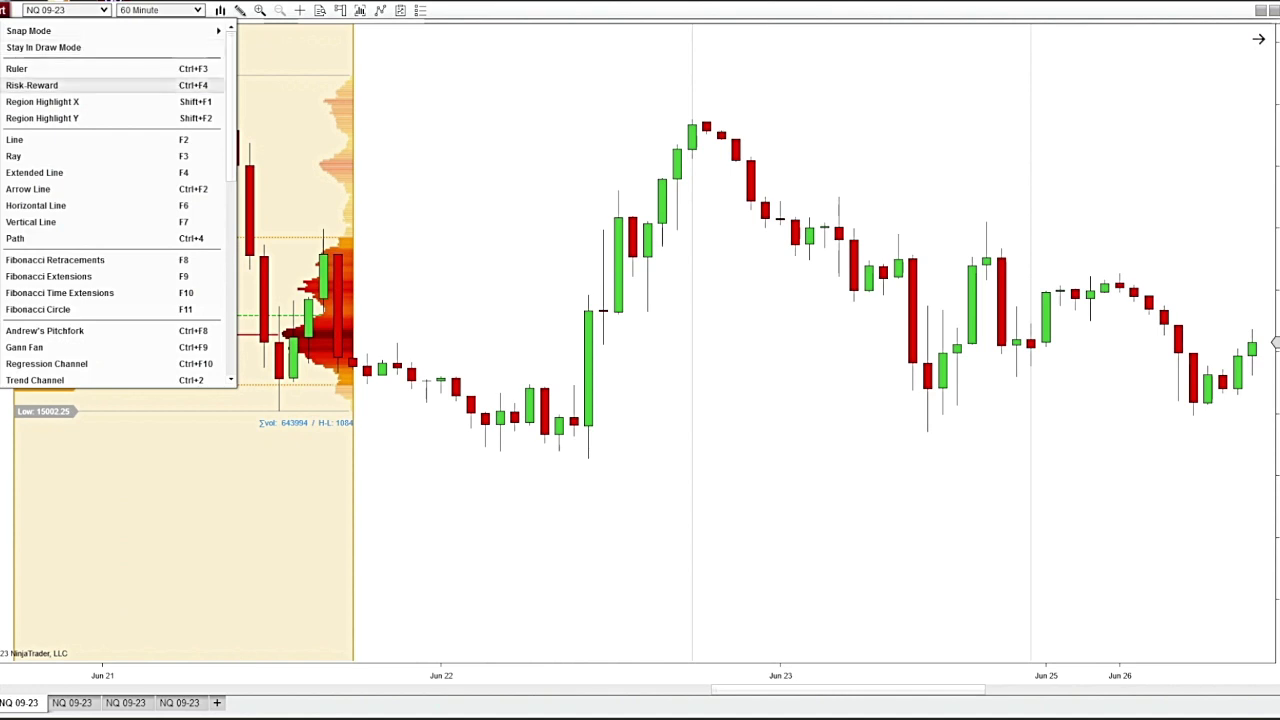
left_click(60, 102)
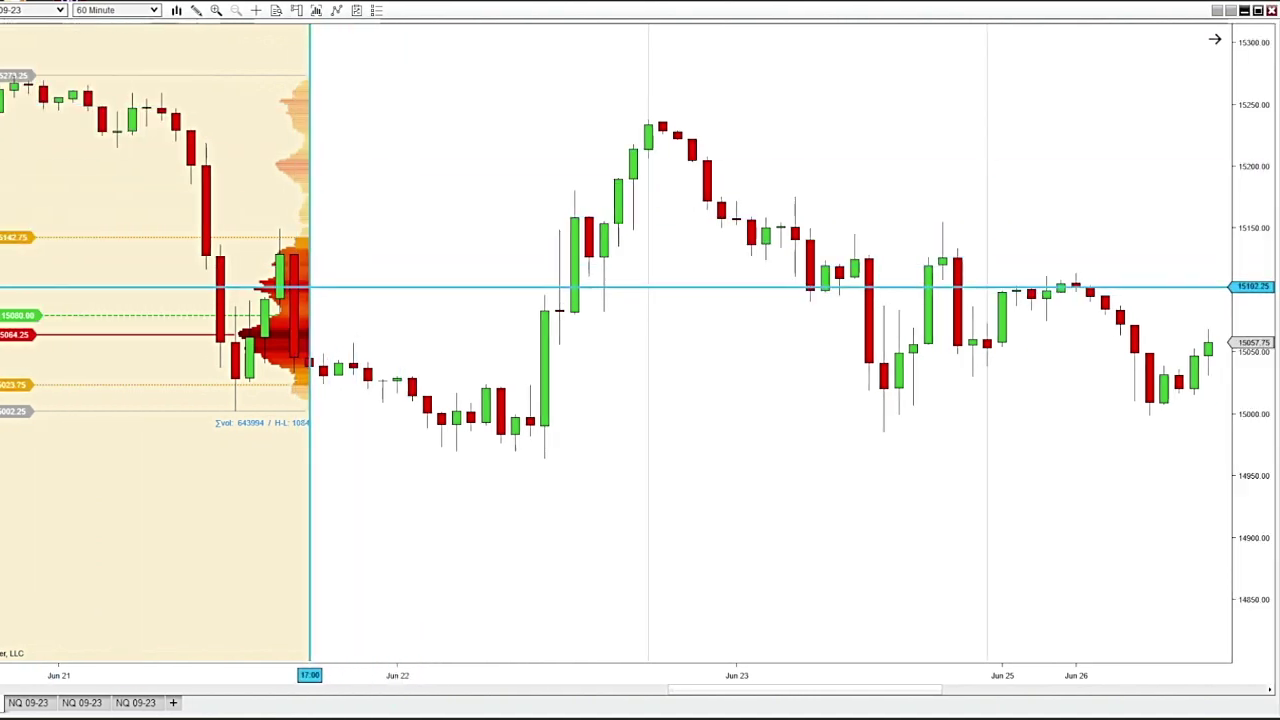
left_click_drag(311, 288, 530, 292)
left_click_drag(530, 342, 648, 342)
left_click_drag(648, 284, 648, 284)
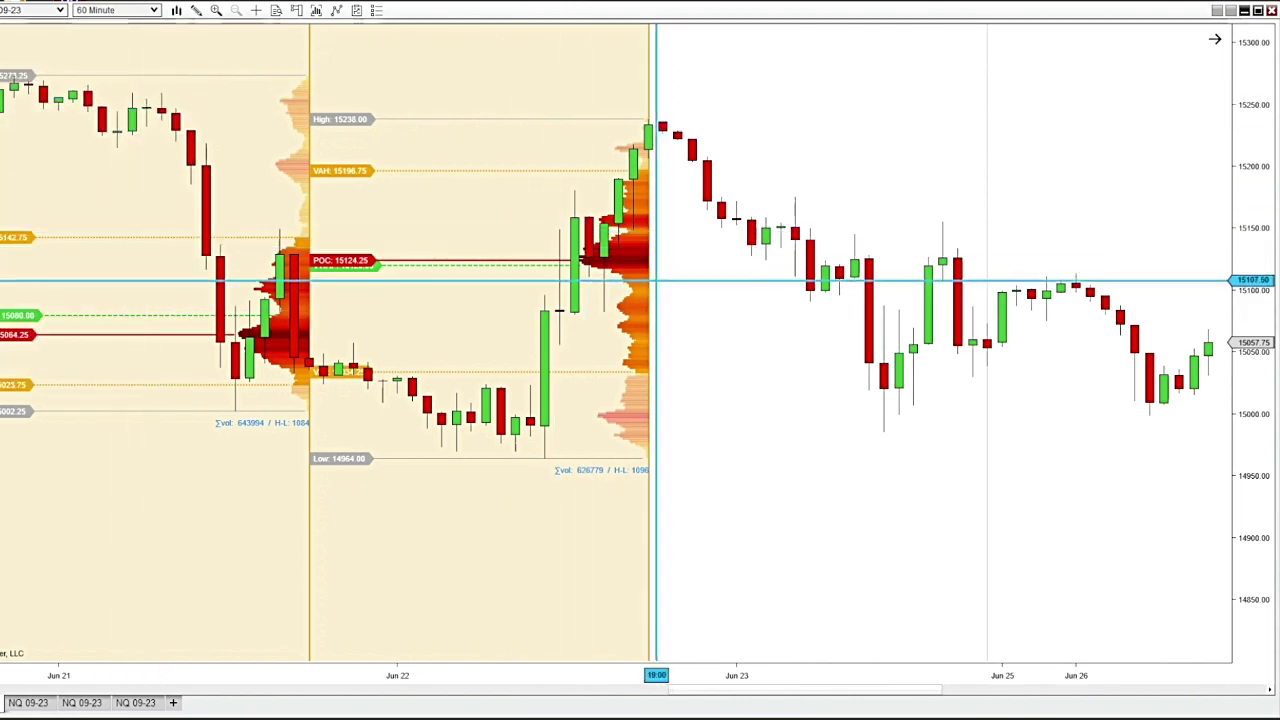
Step: Add adjoining Region Highlight X profiles over the June 23 session and the June 26 session
mouse_move(655, 280)
left_mouse_down()
mouse_move(912, 323)
mouse_move(985, 316)
left_mouse_up()
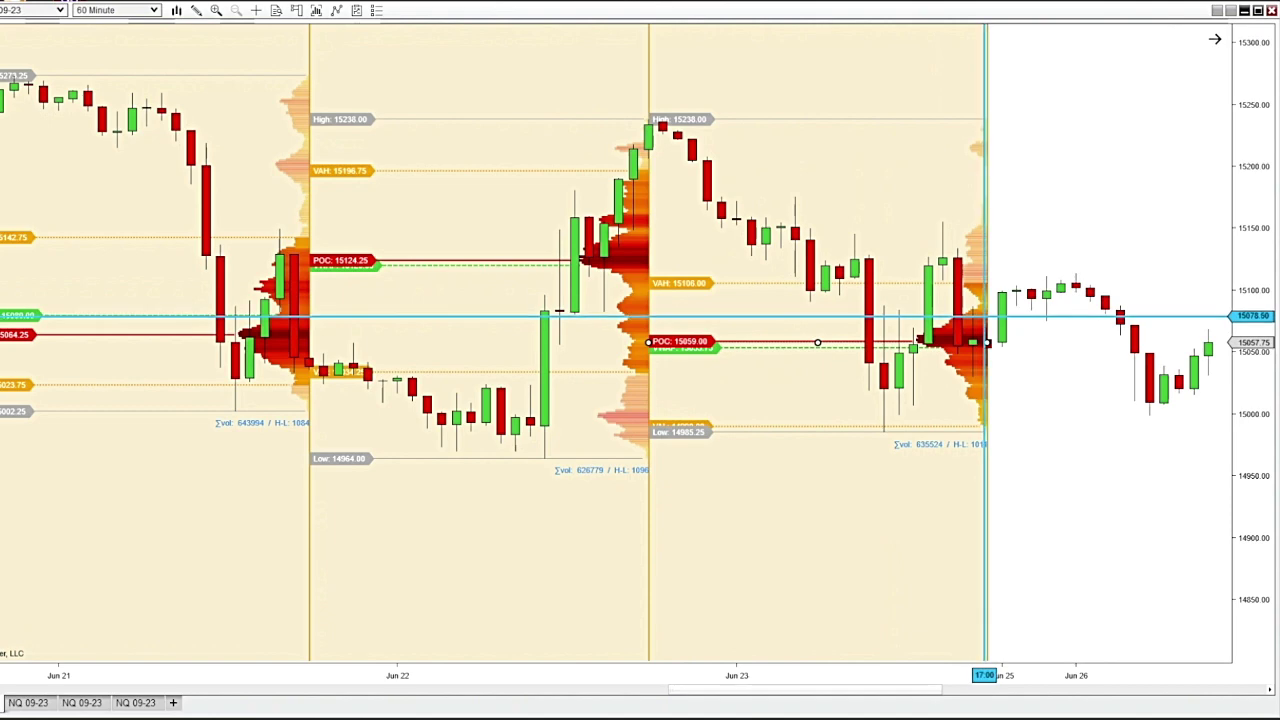
scroll(985, 316, "down", 10)
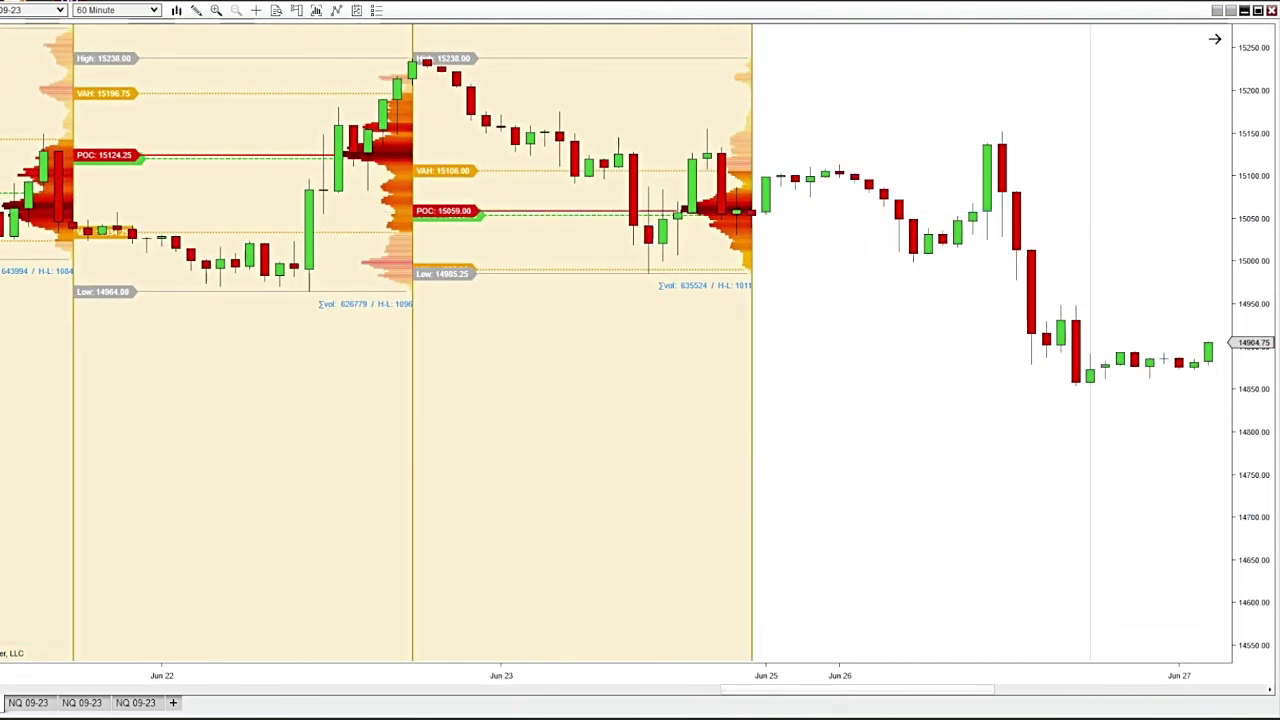
scroll(634, 400, "down", 5)
mouse_move(980, 340)
left_mouse_down()
mouse_move(1229, 343)
mouse_move(1150, 345)
left_mouse_up()
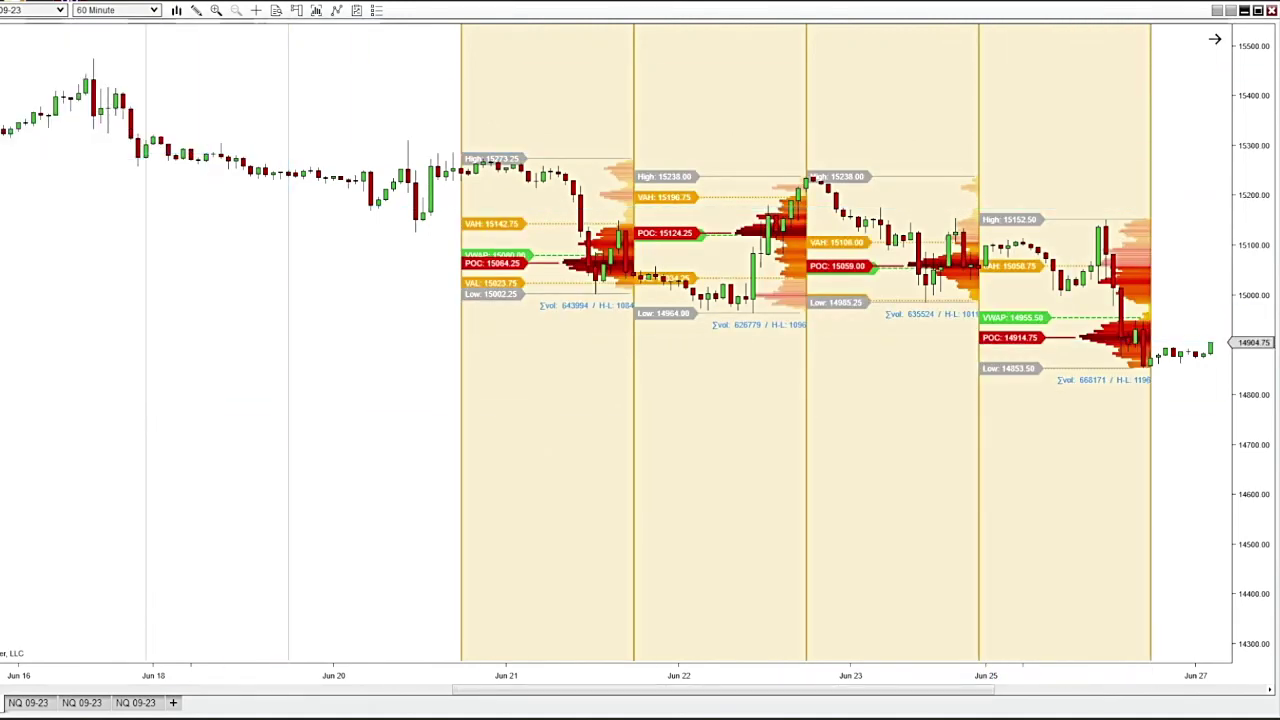
Step: Add a Region Highlight X profile over the June 27 session, directly after the June 26 region
scroll(640, 340, "down", 10)
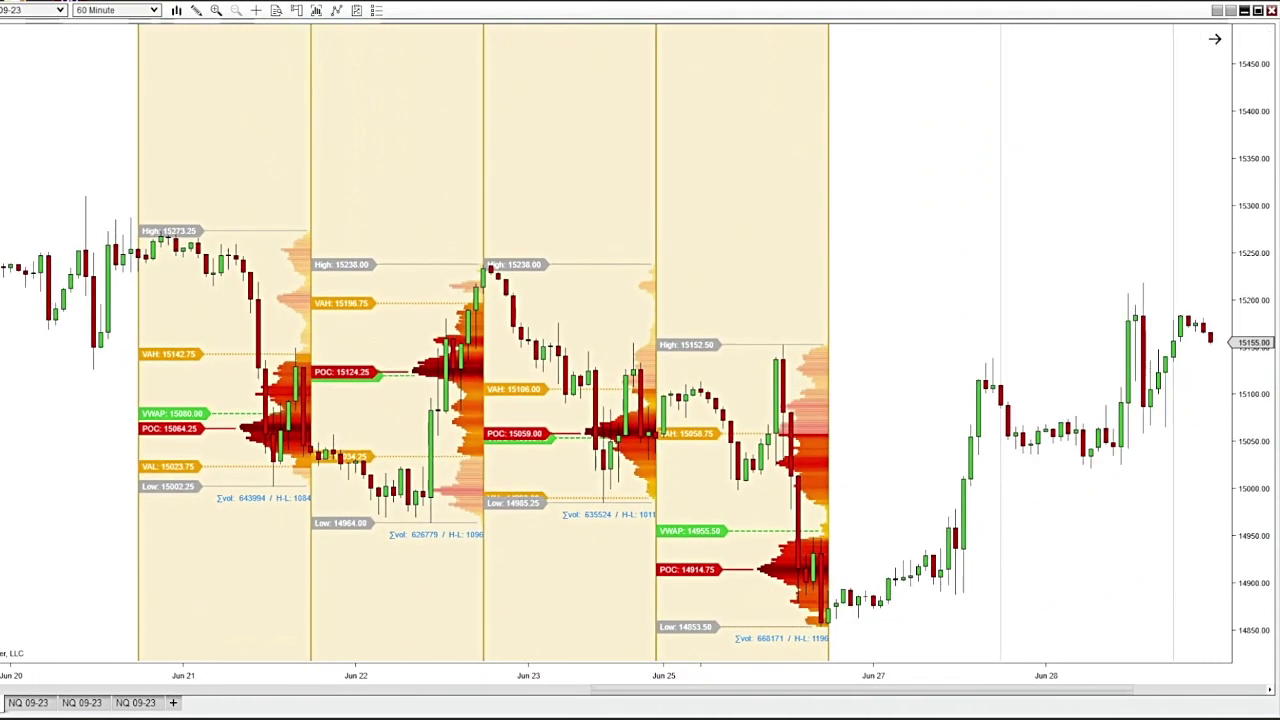
scroll(640, 340, "down", 3)
left_click_drag(725, 417, 894, 417)
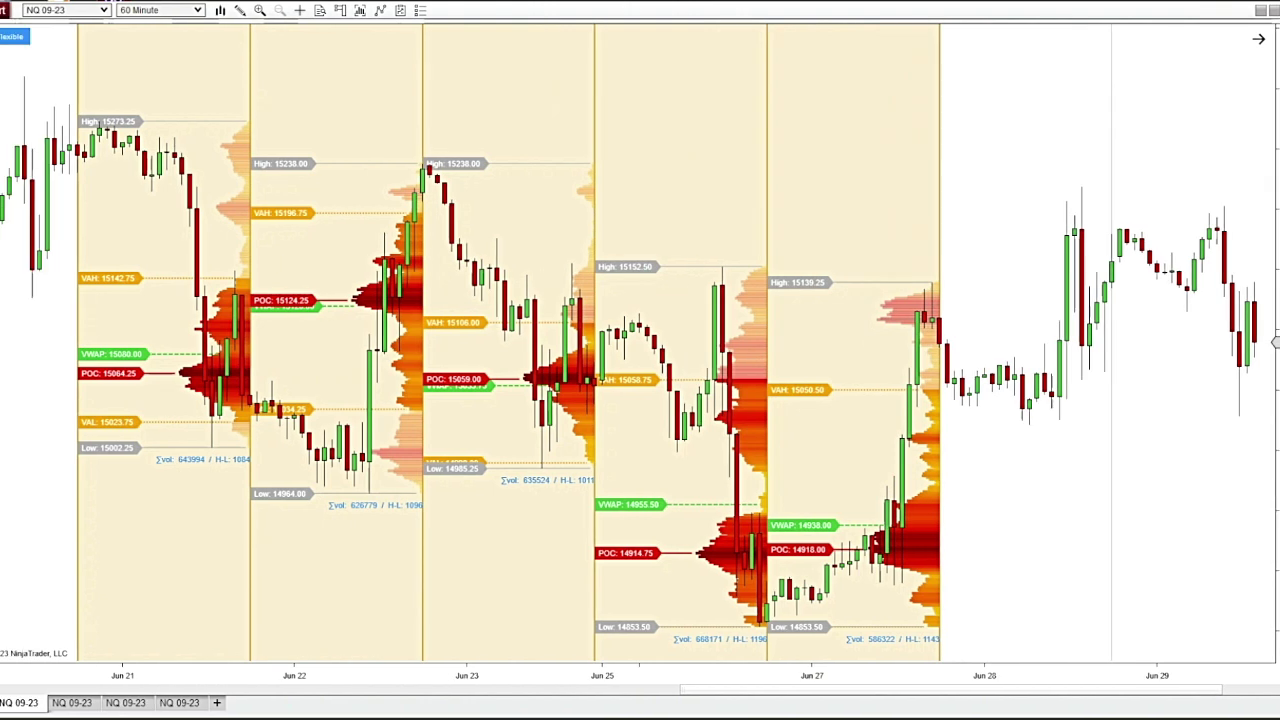
Step: Draw a horizontal line at about 15059.75, where the June 23 POC and the June 26 VAH align
left_click(240, 10)
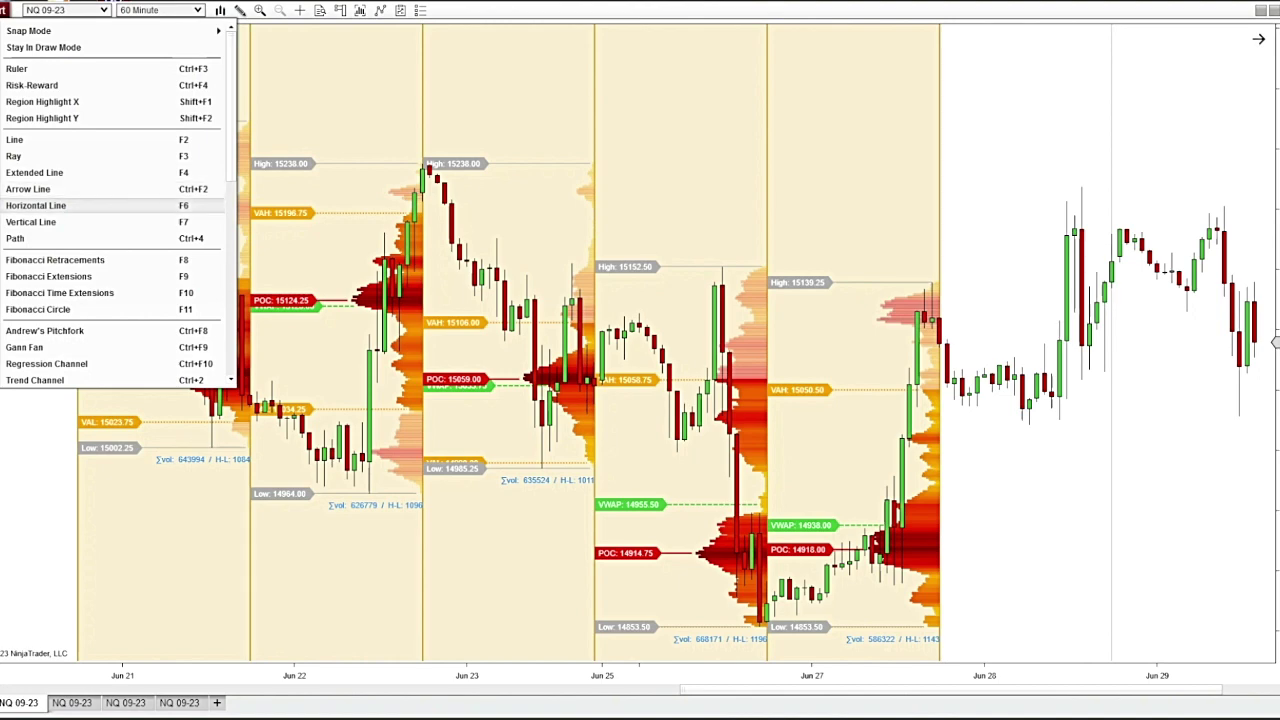
left_click(36, 205)
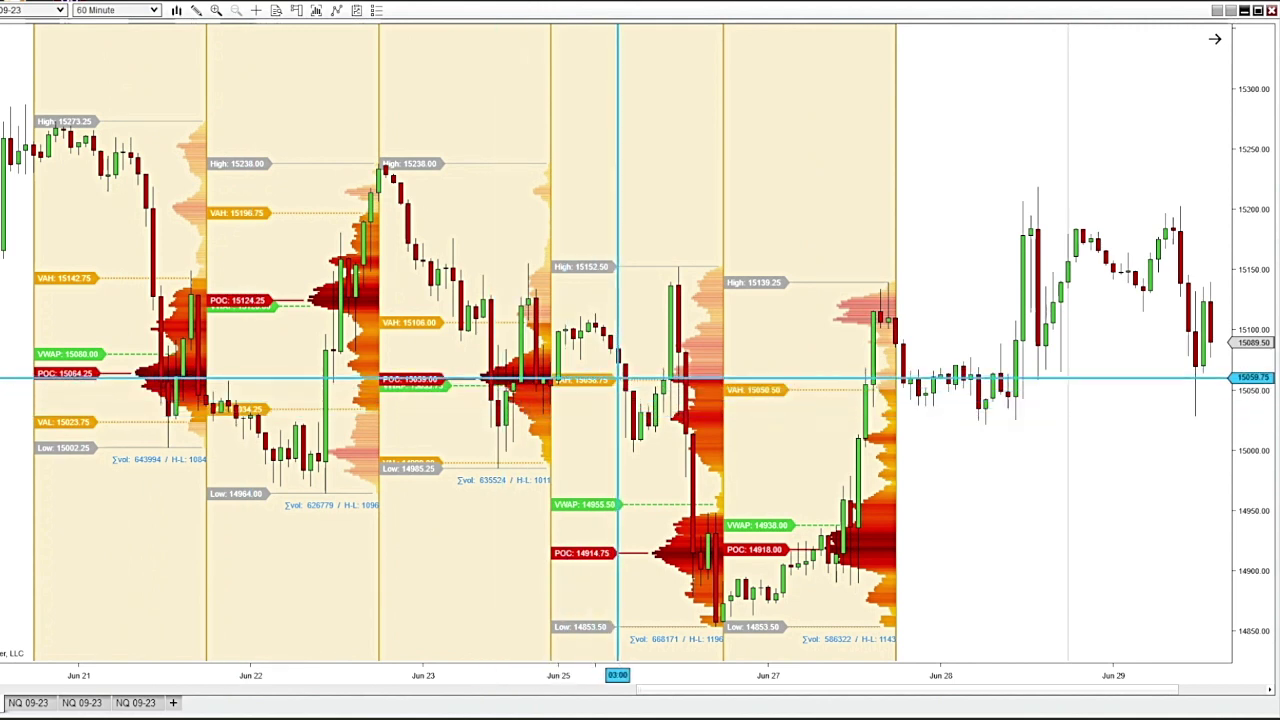
left_click(617, 378)
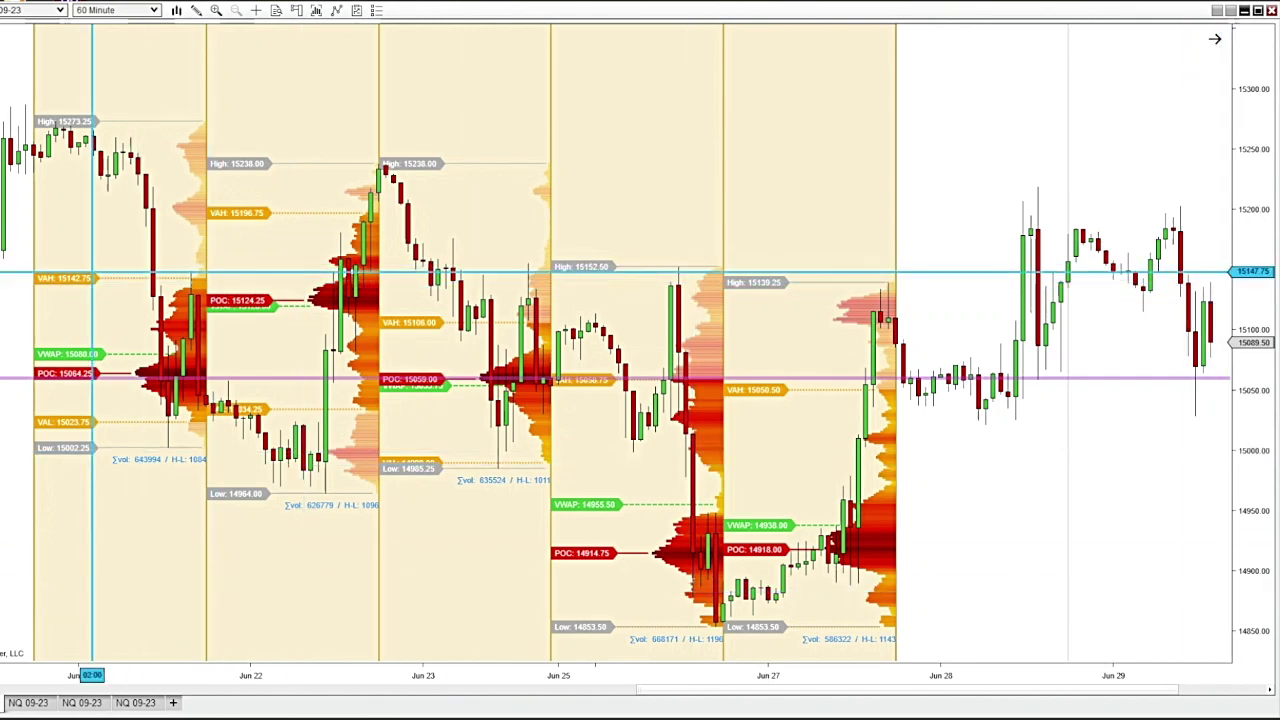
Step: Draw horizontal lines at the June 21 VAH, about 15142.25, and at the June 27 POC, about 14918.00
left_click(240, 10)
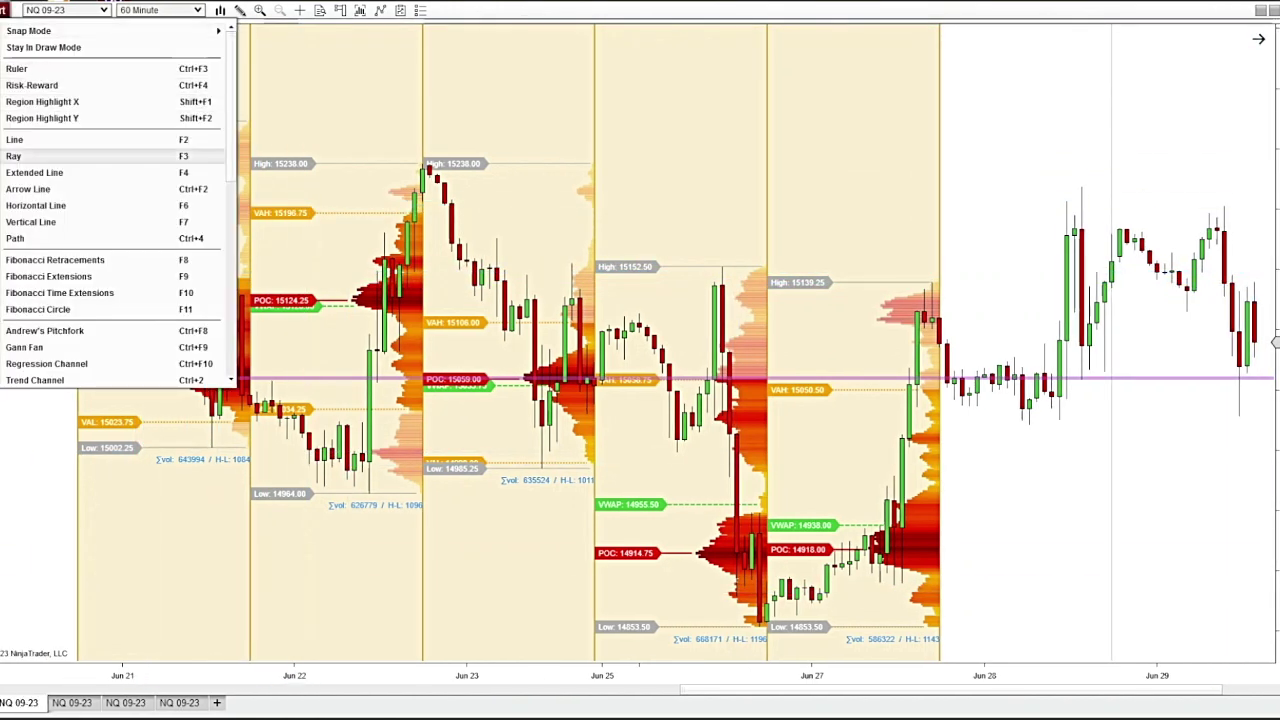
left_click(34, 172)
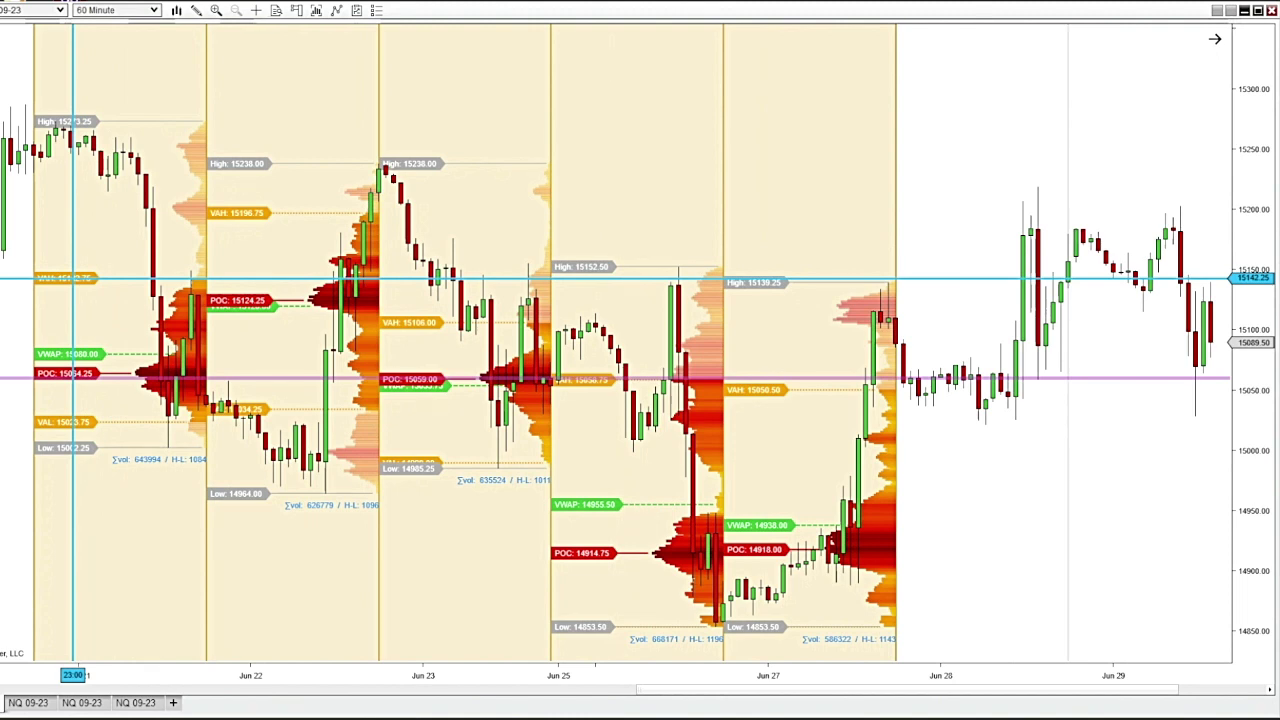
left_click(72, 278)
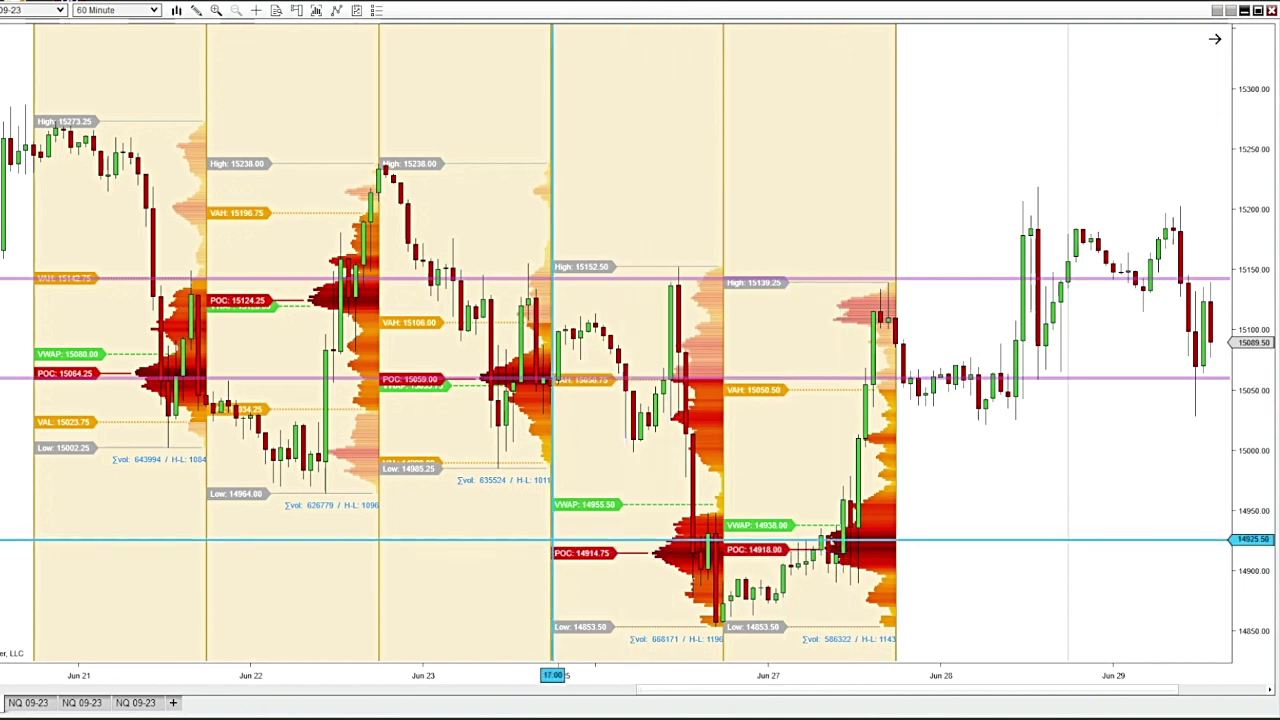
left_click(796, 549)
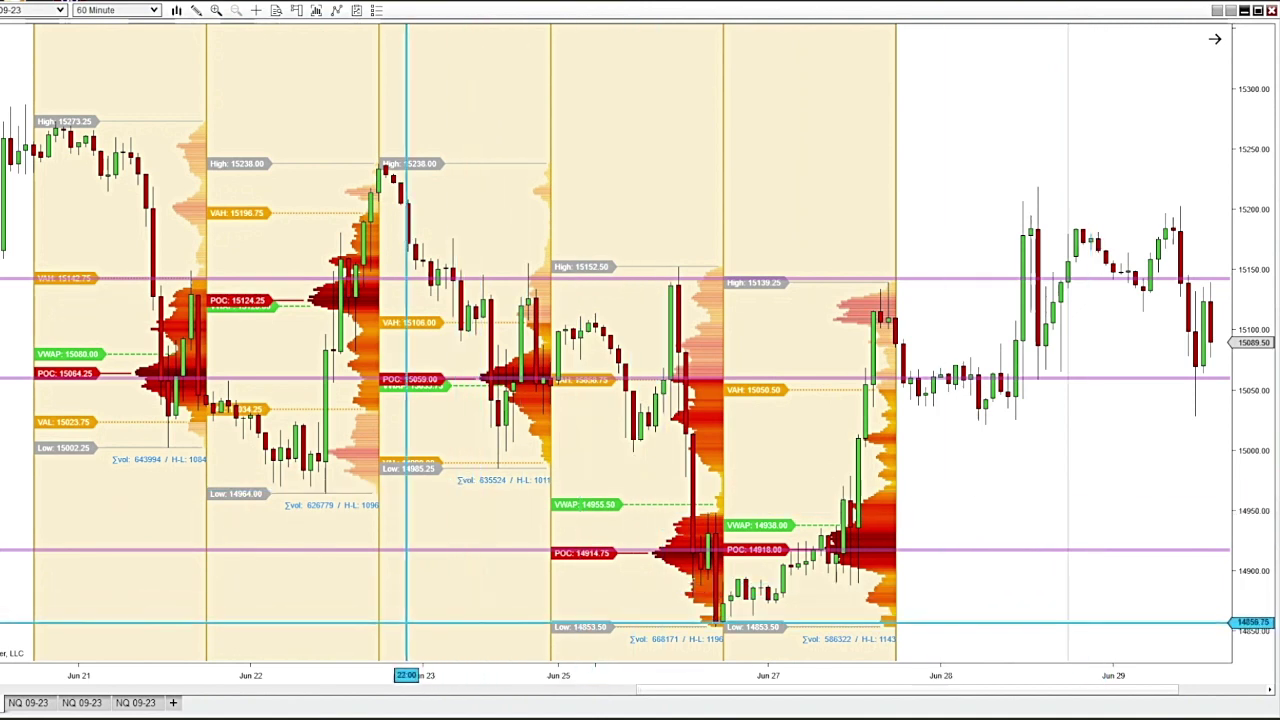
Step: On the 1 Minute NQ 09-23 chart, draw a Region Highlight X over the sharp rally from 08:30 to 08:40
type("1")
key("Return")
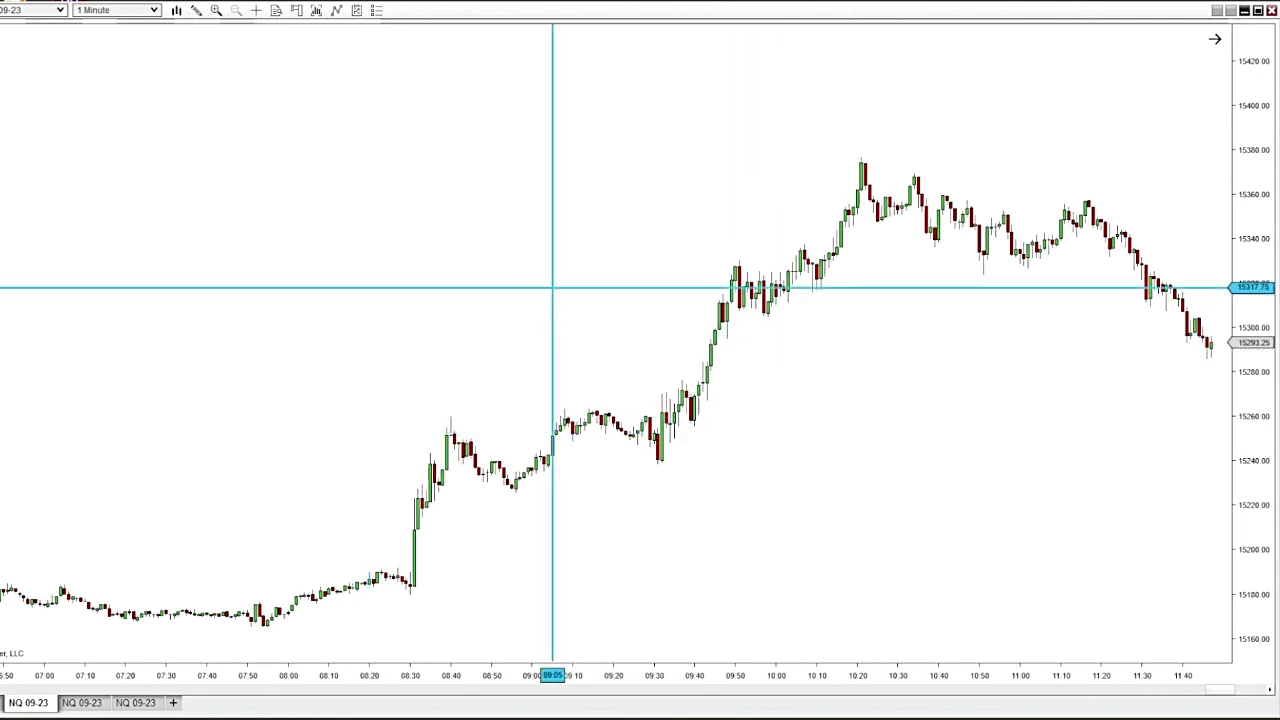
scroll(556, 675, "up", 3)
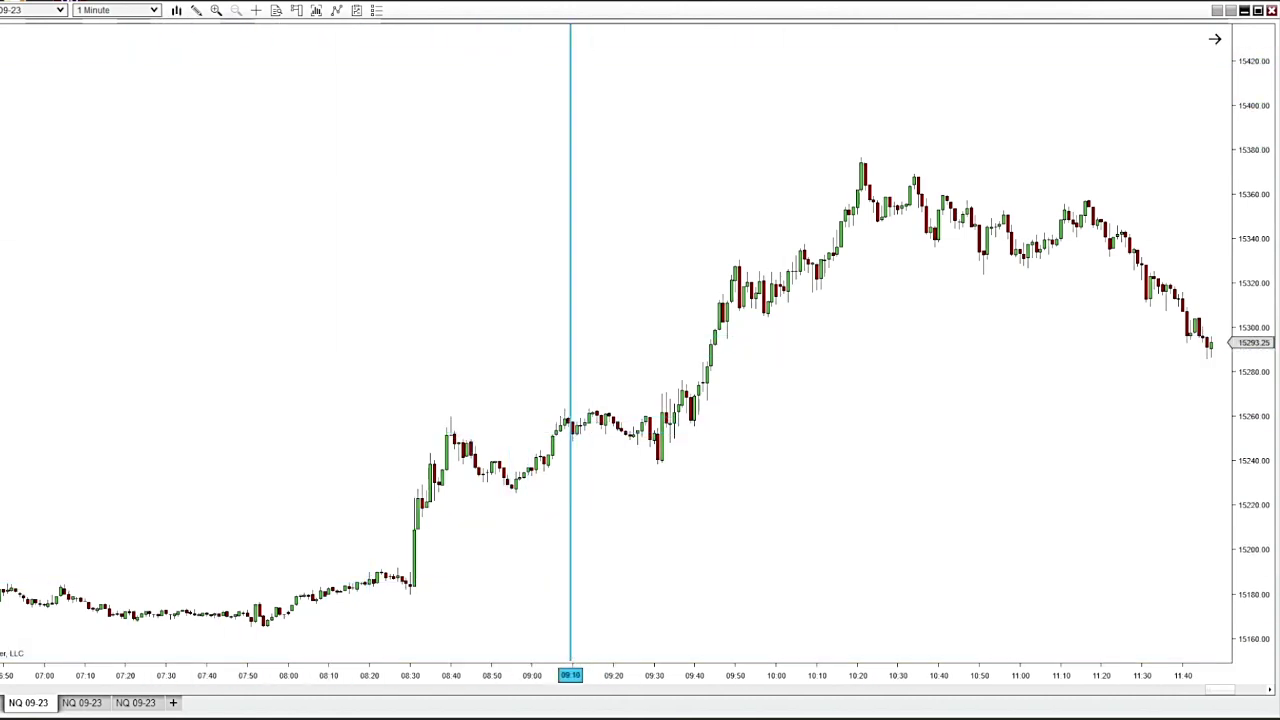
left_click_drag(556, 675, 220, 678)
scroll(1209, 631, "up", 10)
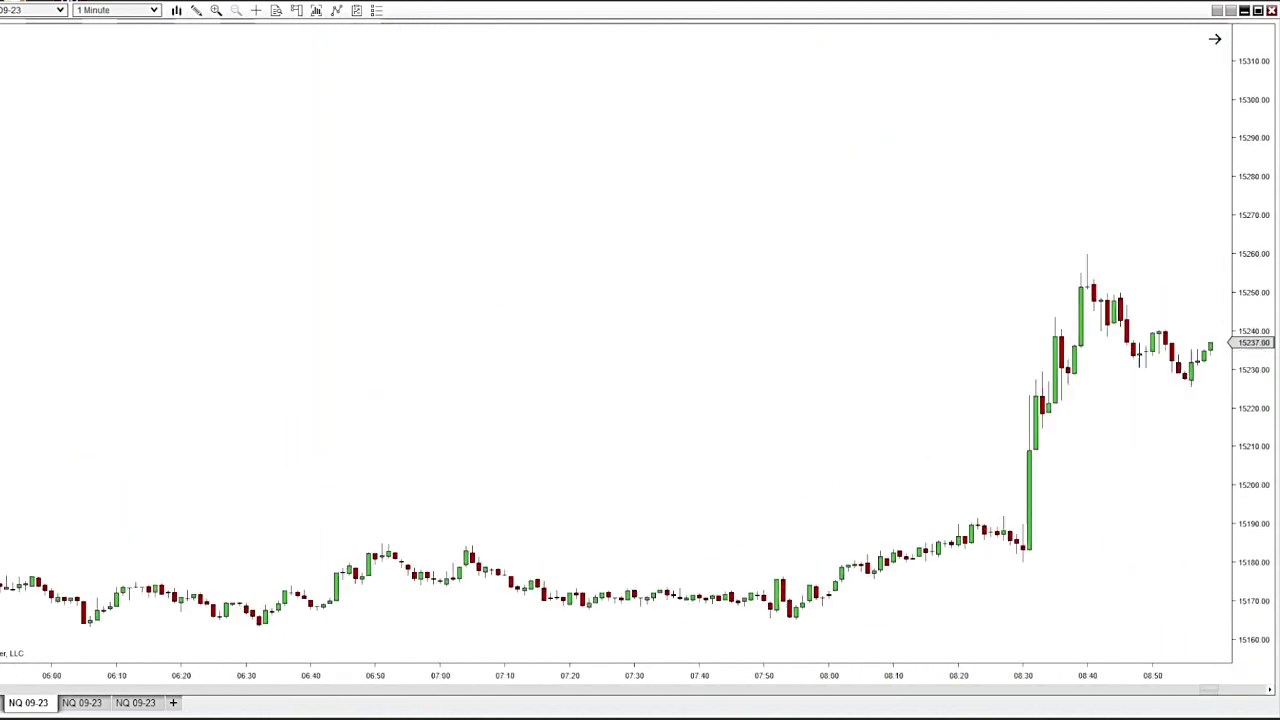
scroll(1209, 631, "down", 5)
scroll(808, 633, "up", 3)
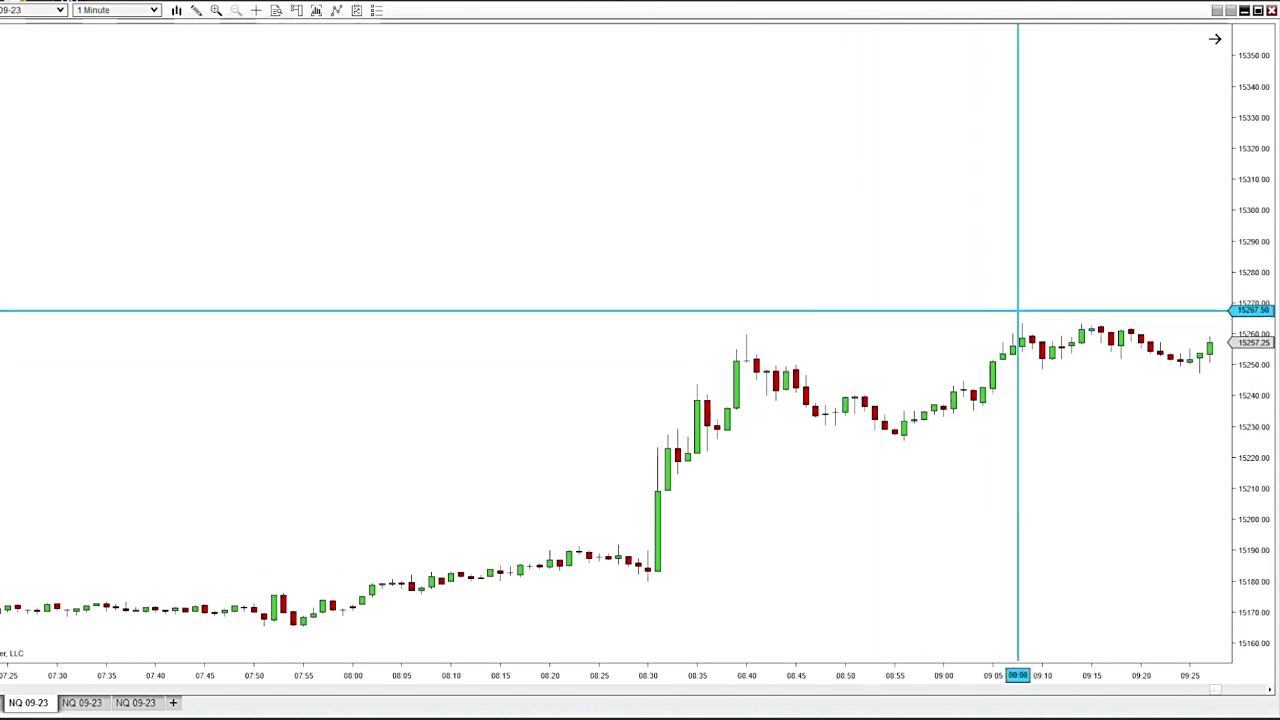
left_click(196, 10)
left_click(129, 101)
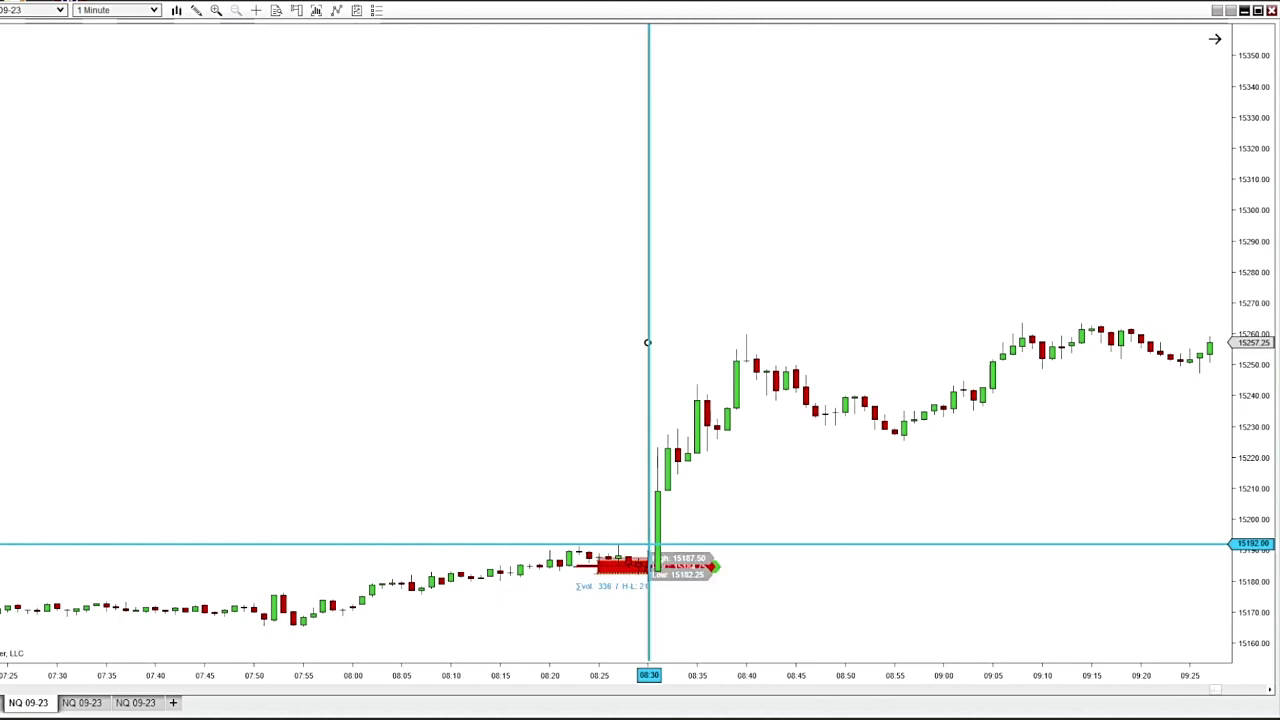
left_click_drag(648, 545, 748, 425)
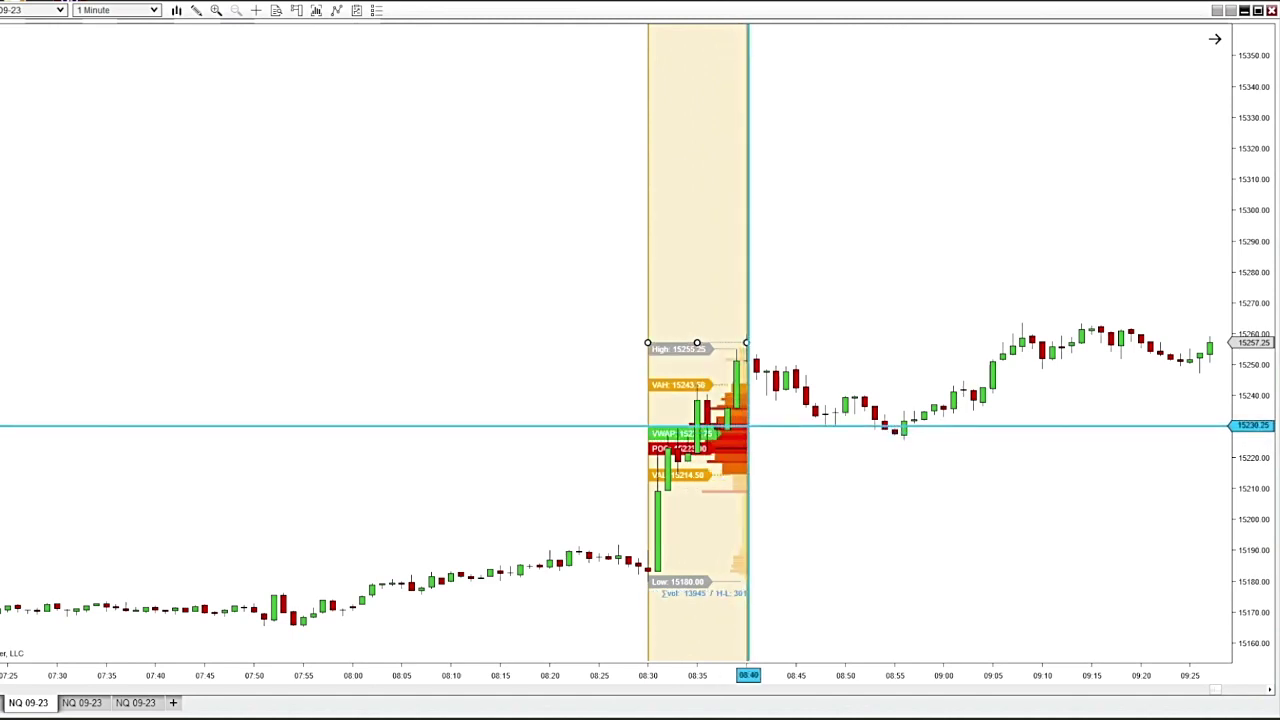
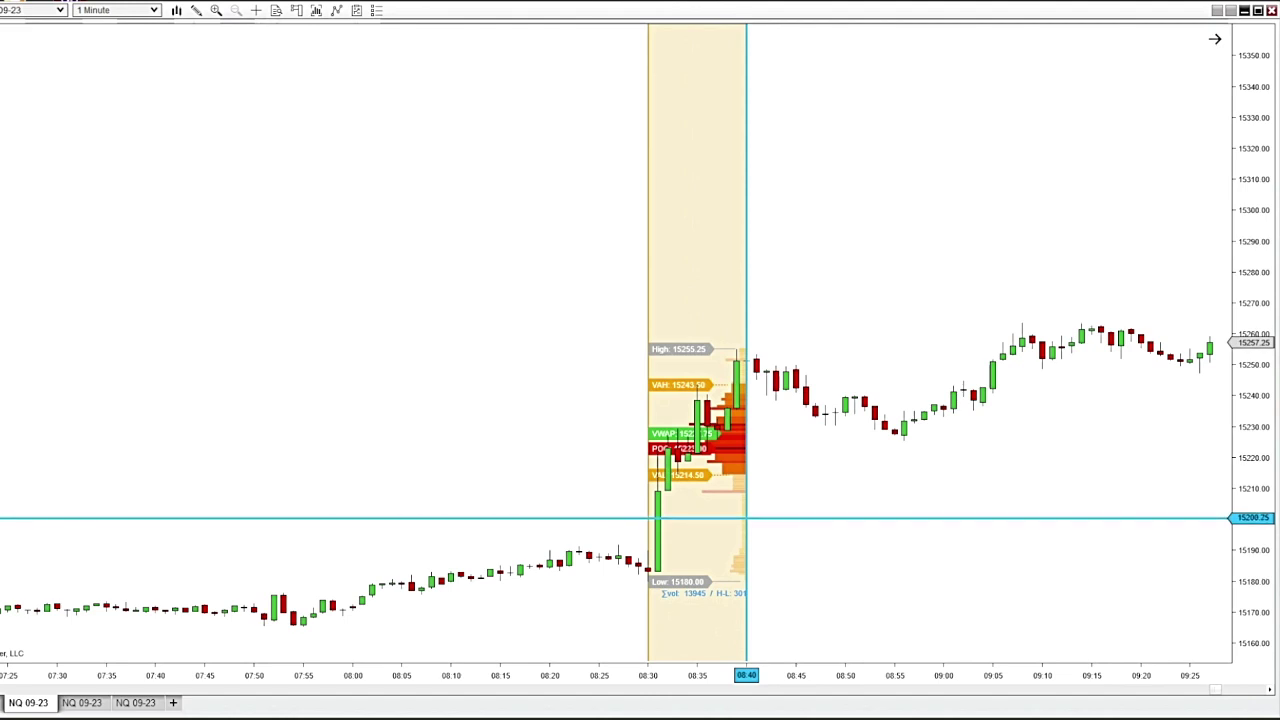
Step: On the ninZaRenko NQ 09-23 chart, draw a Region Highlight X over the June 28 down-leg from about 12:20 to 12:55
key("ctrl+Tab")
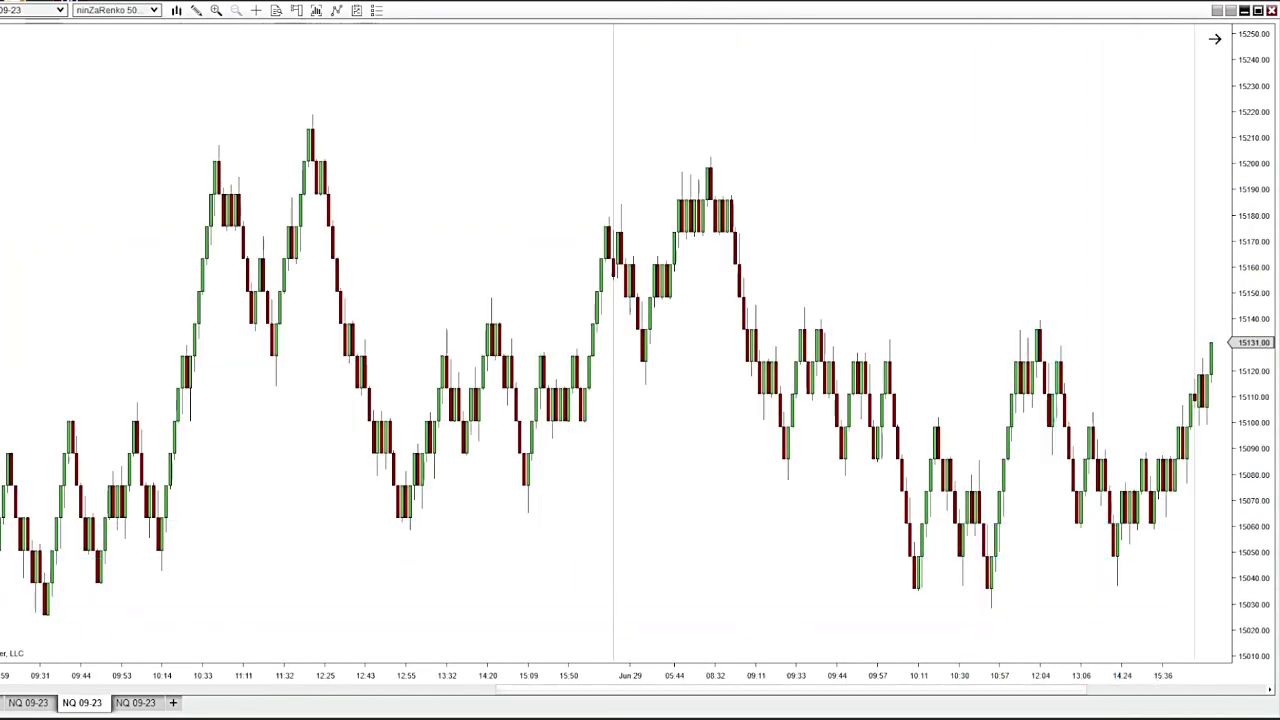
scroll(1097, 675, "right", 3)
scroll(1097, 675, "left", 6)
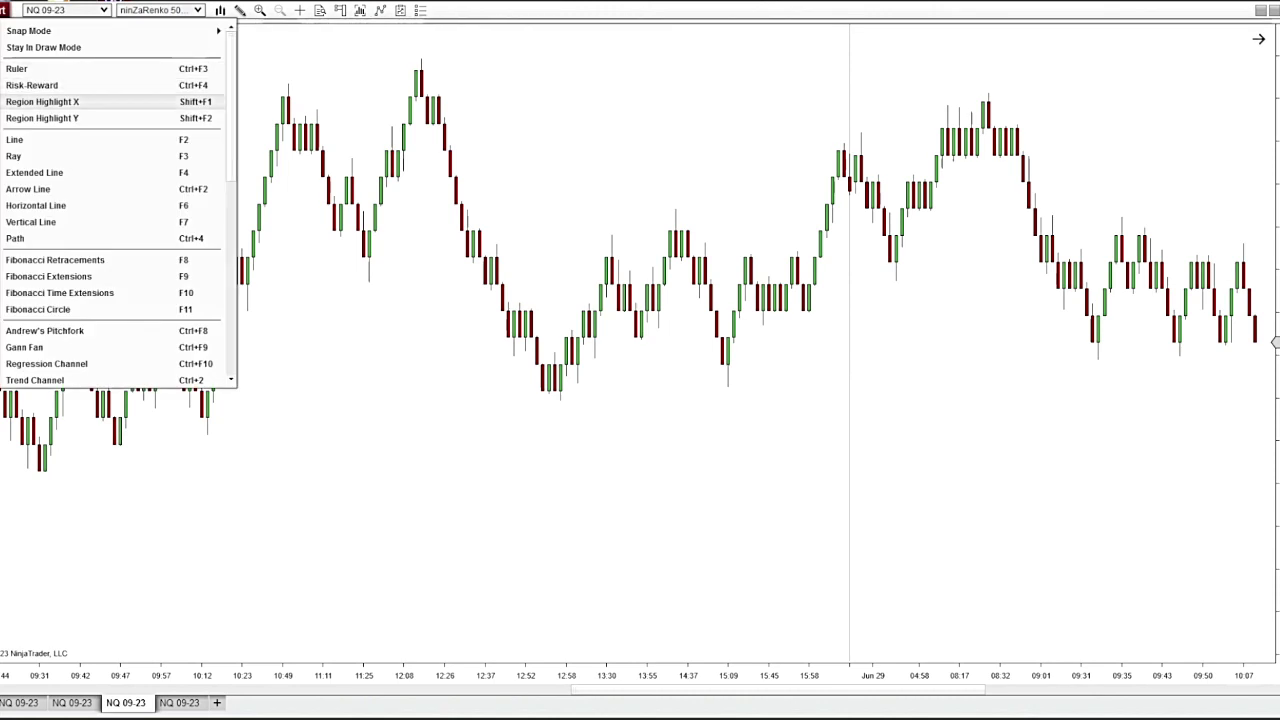
left_click(42, 101)
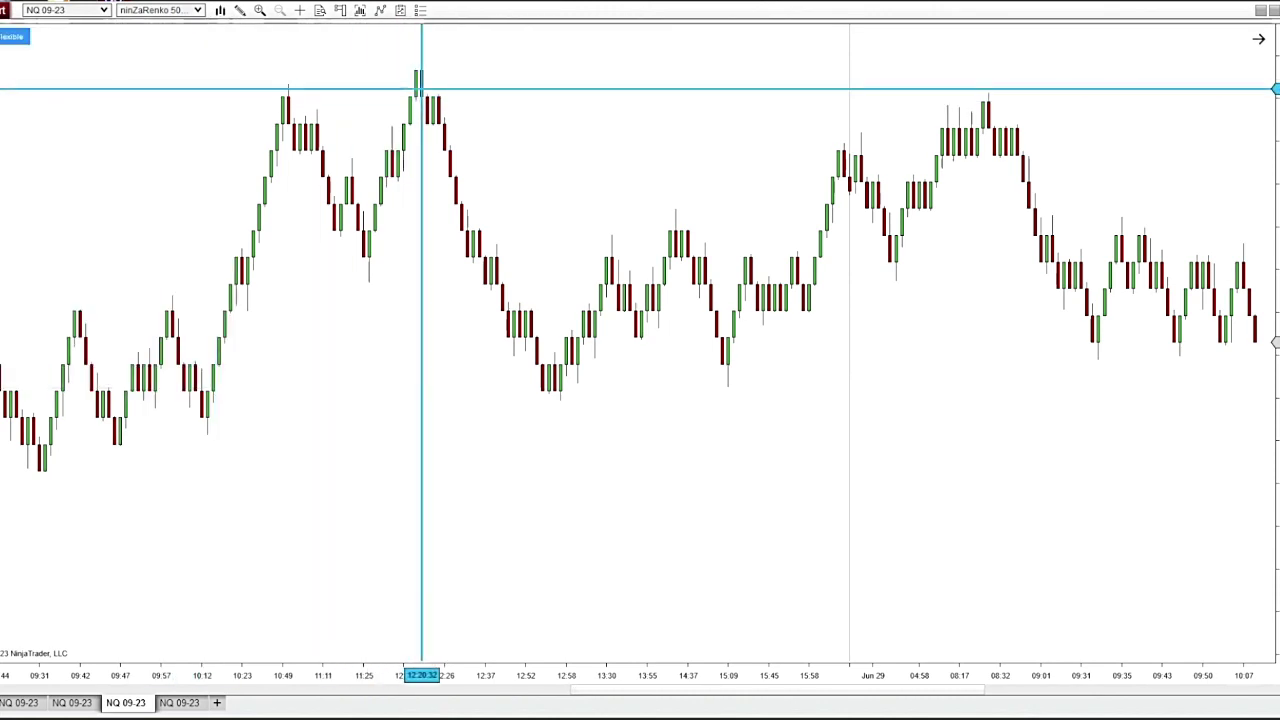
left_click(421, 89)
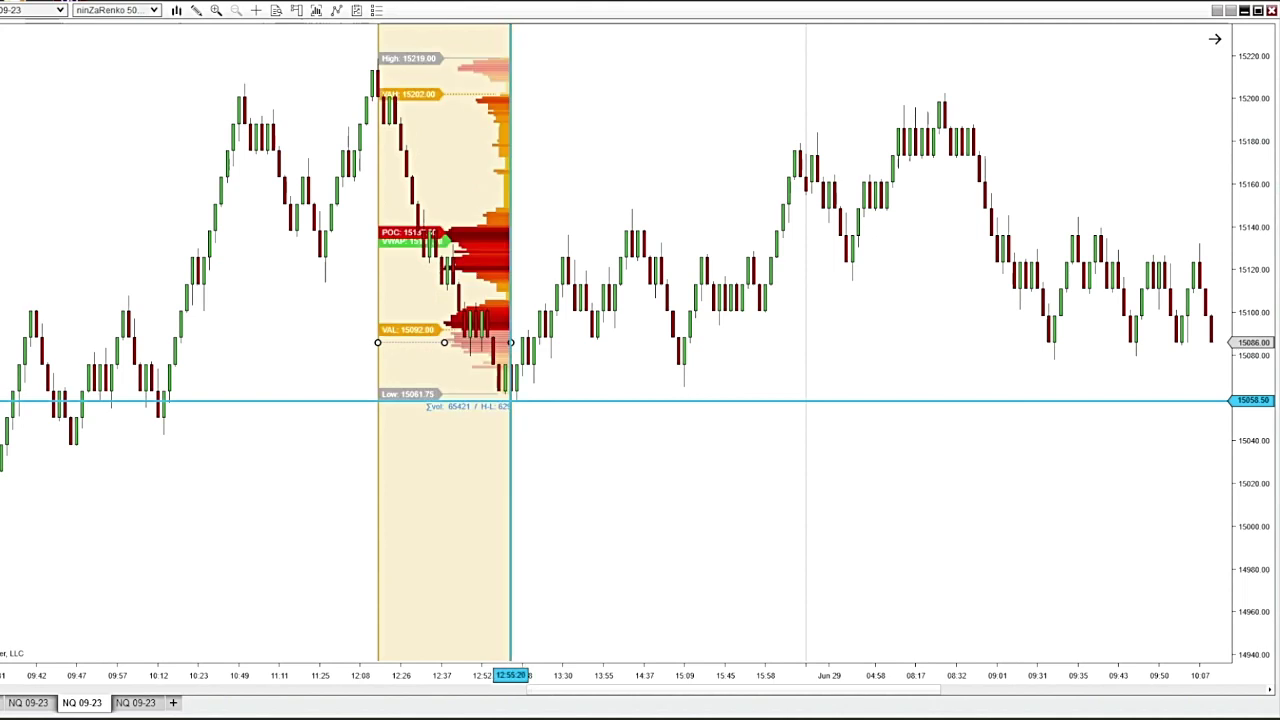
left_click(511, 400)
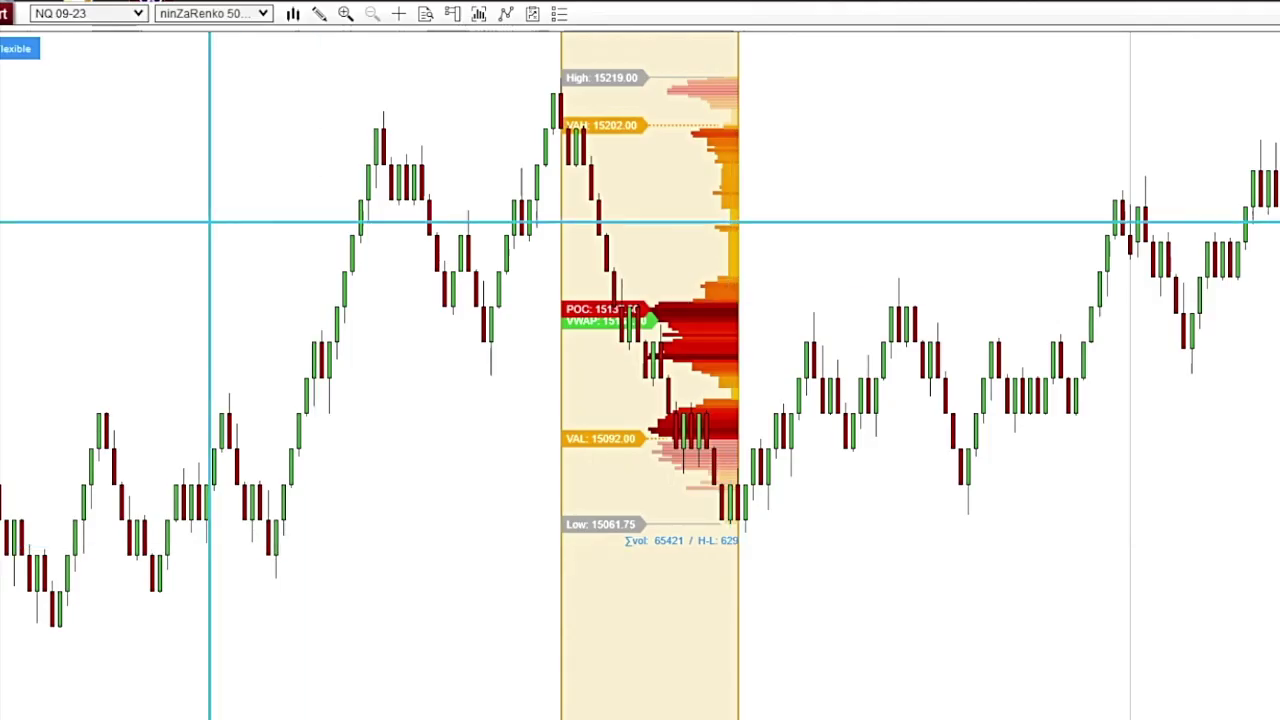
Step: On the 1 Minute NQ 09-23 chart showing the morning decline, draw a Region Highlight X over the opening range from 09:30 to 09:45
left_click(30, 45)
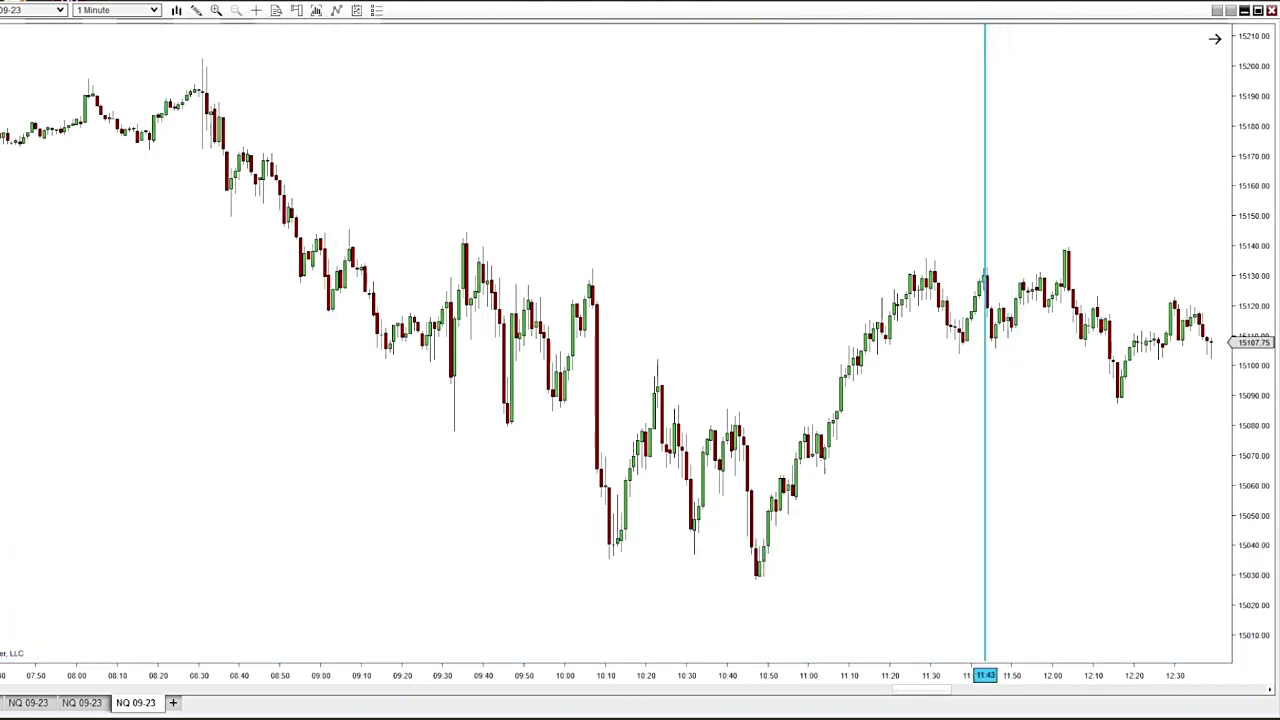
left_click_drag(985, 675, 655, 675)
left_click_drag(940, 690, 915, 690)
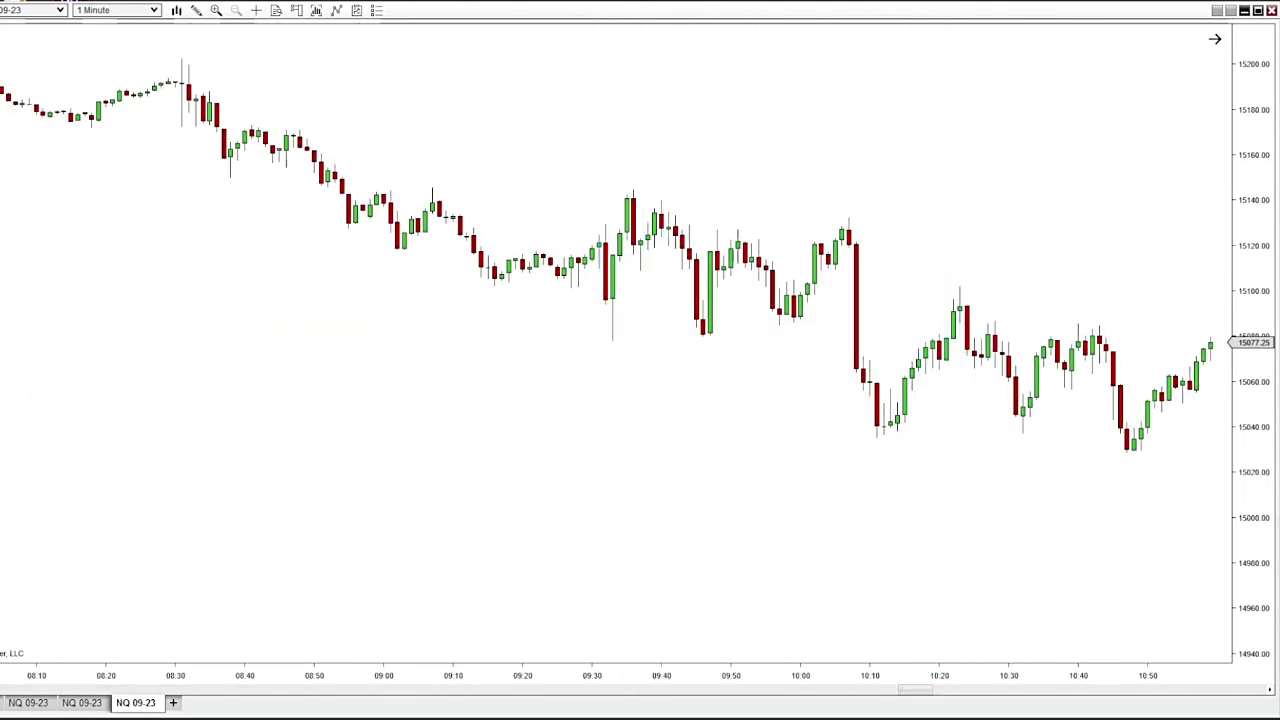
left_click_drag(916, 675, 559, 336)
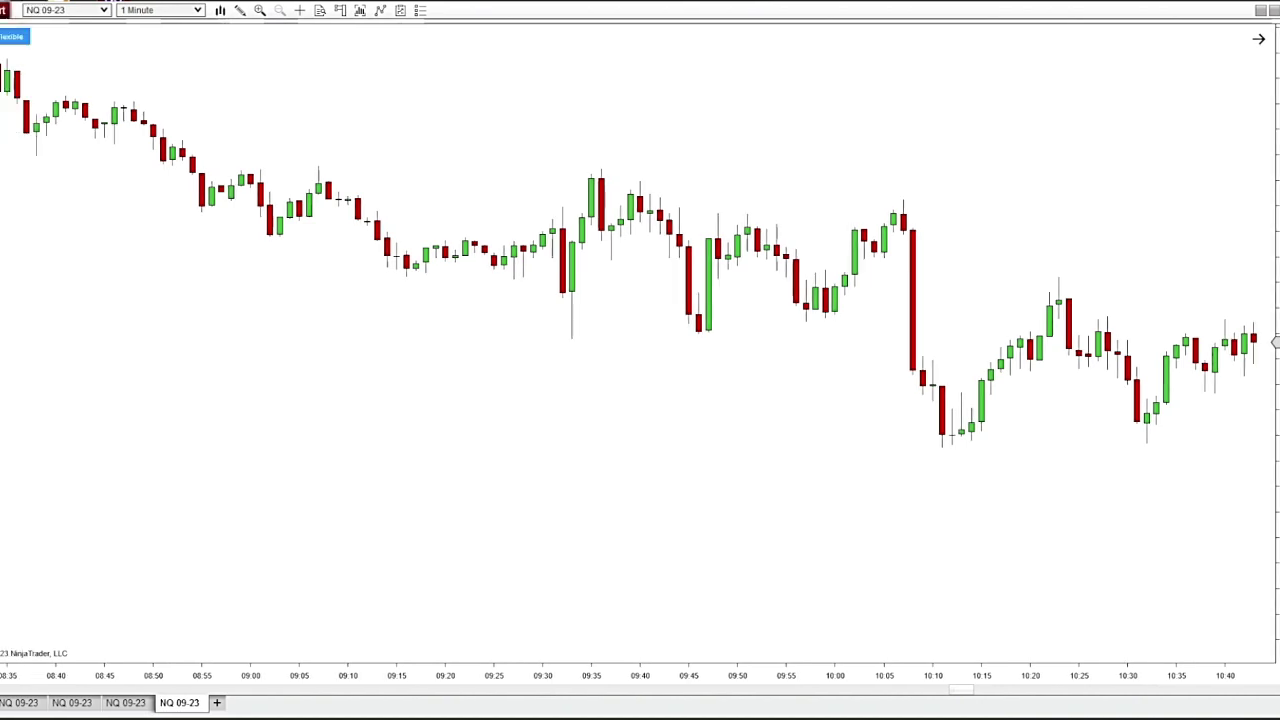
left_click(240, 10)
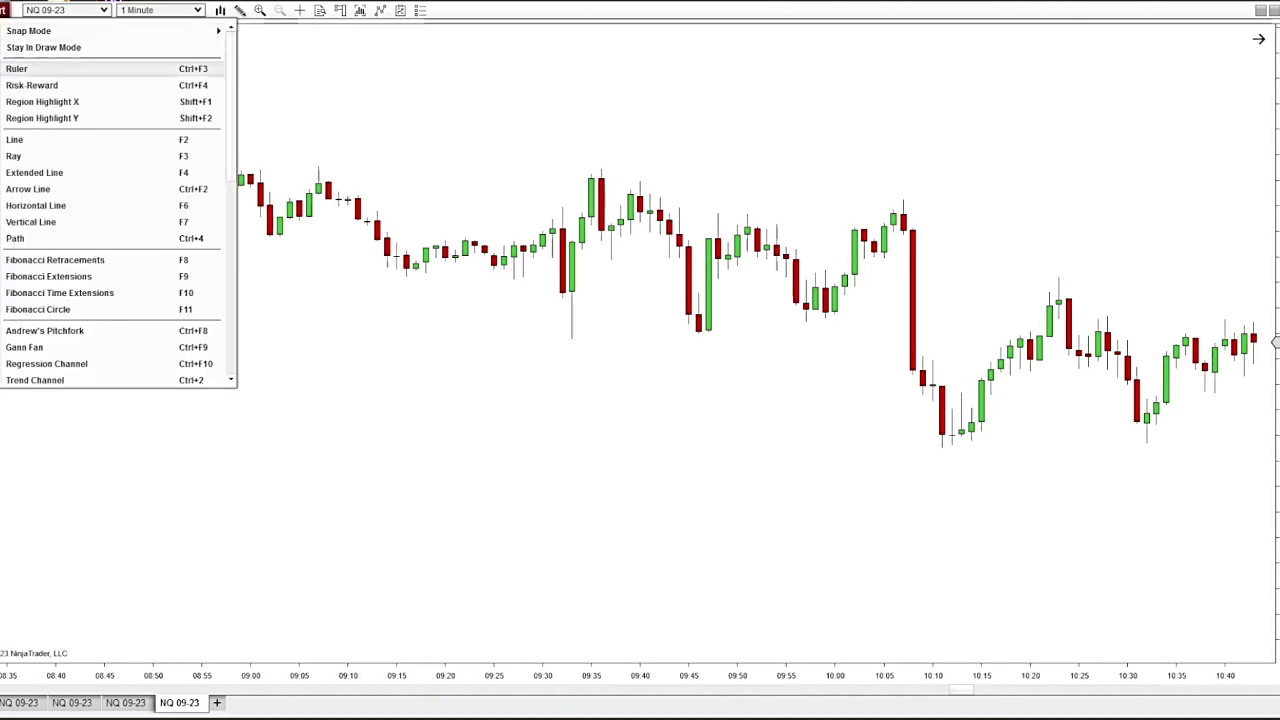
left_click(137, 101)
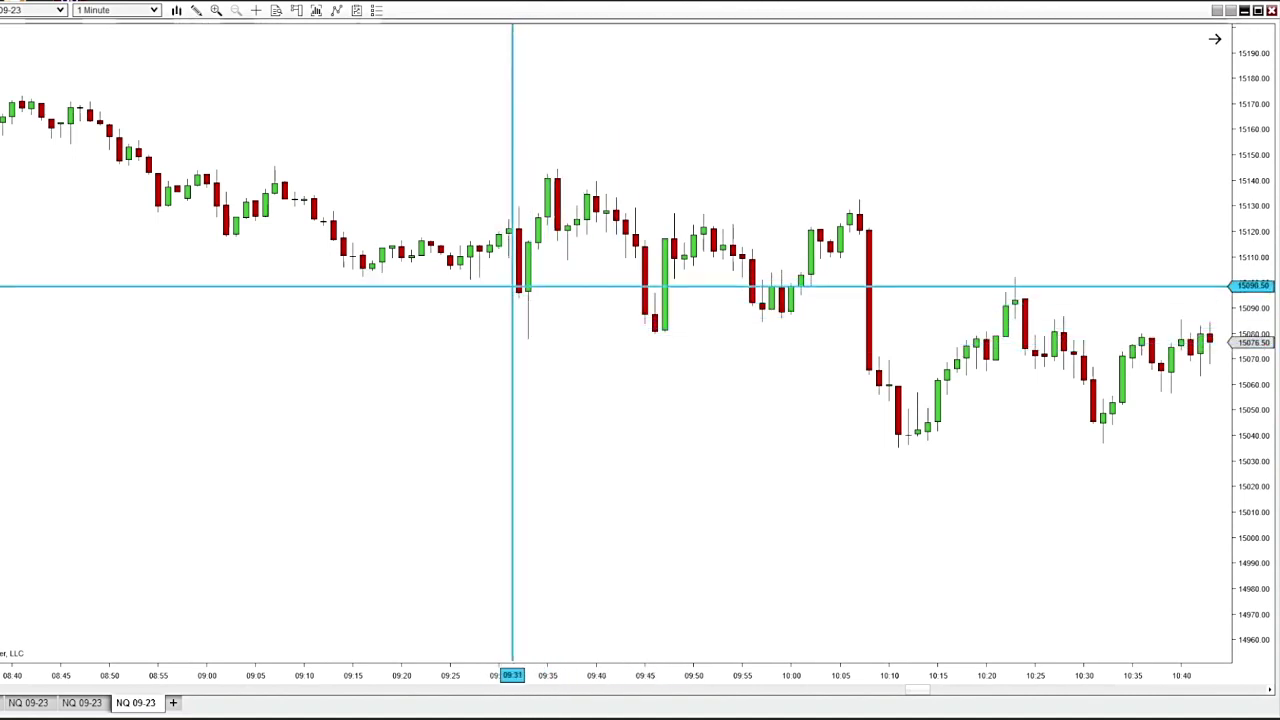
mouse_move(499, 243)
left_mouse_down()
mouse_move(693, 254)
mouse_move(645, 262)
left_mouse_up()
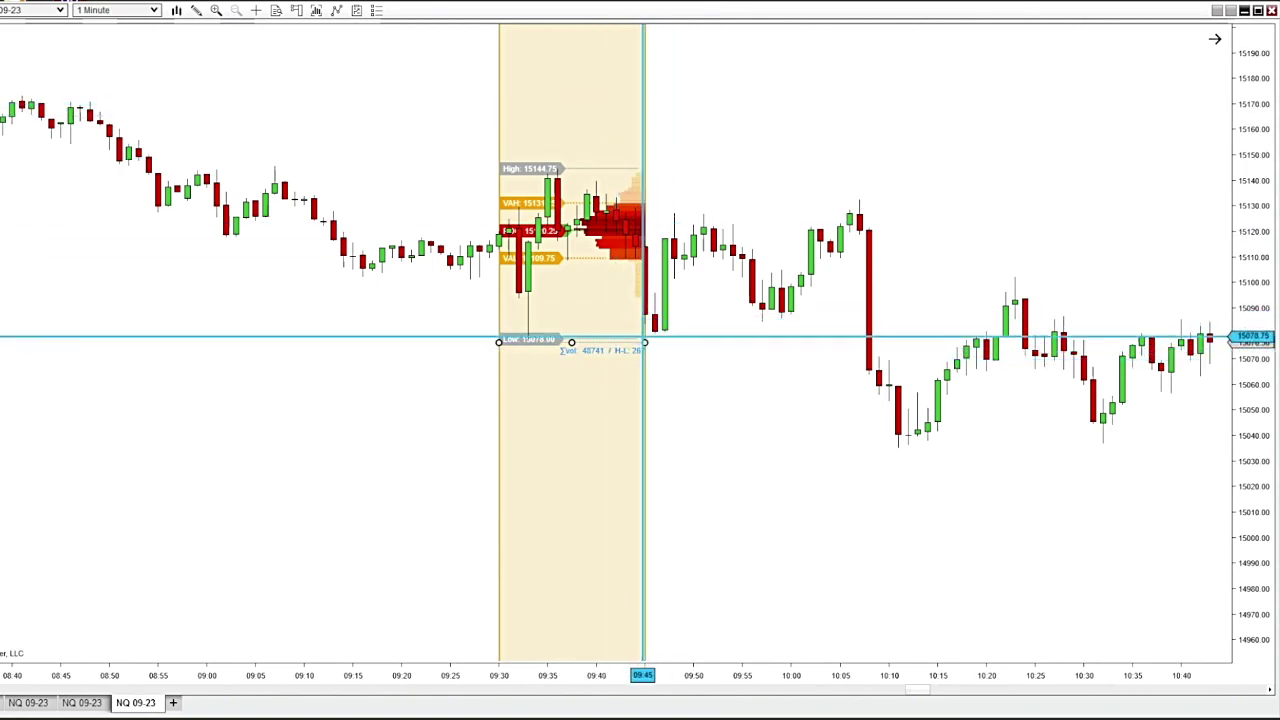
Step: Extend the end of the opening-range region to 10:30, and return to the 60 Minute NQ 09-23 chart with the daily profiles
left_click_drag(645, 343, 1084, 493)
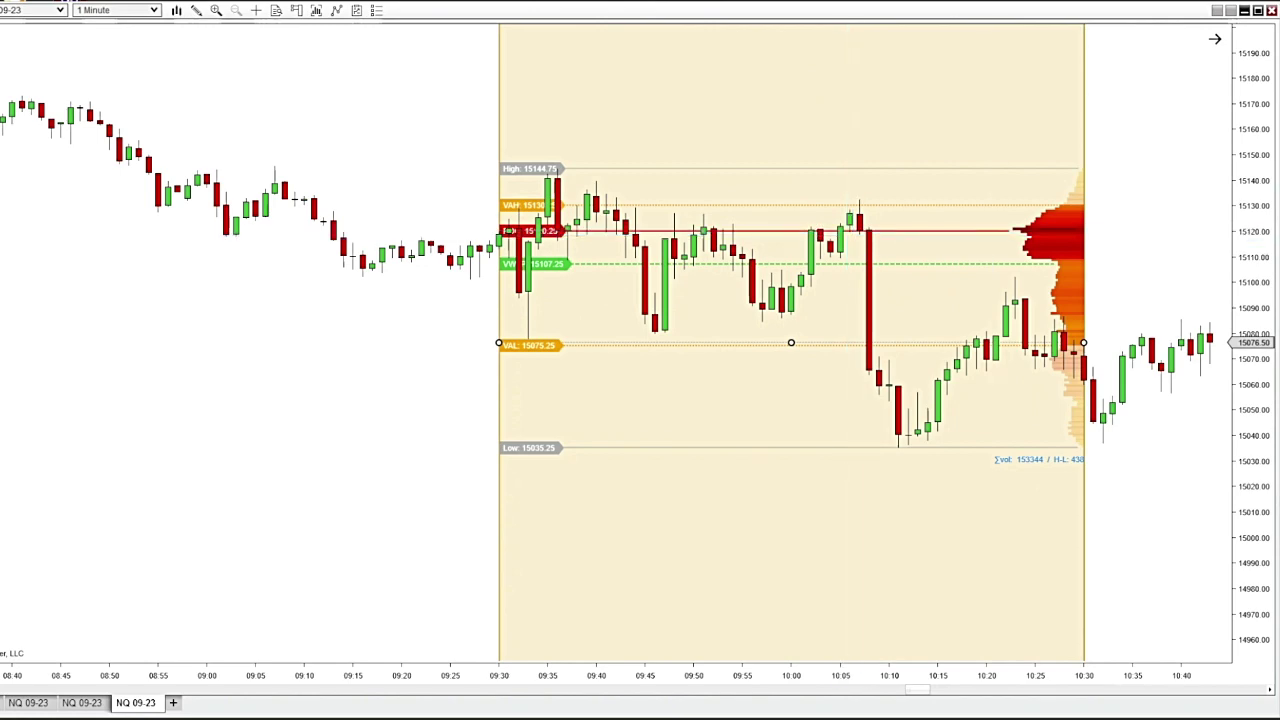
scroll(848, 335, "down", 10)
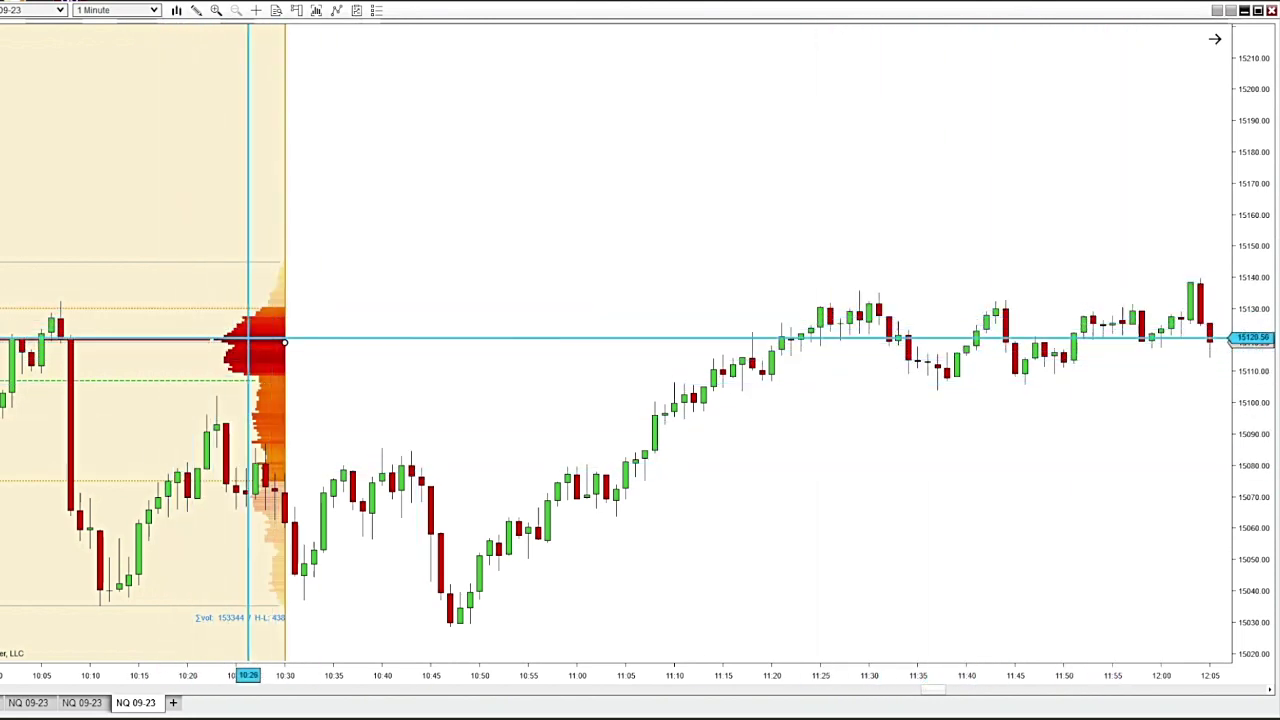
type("60")
key("Return")
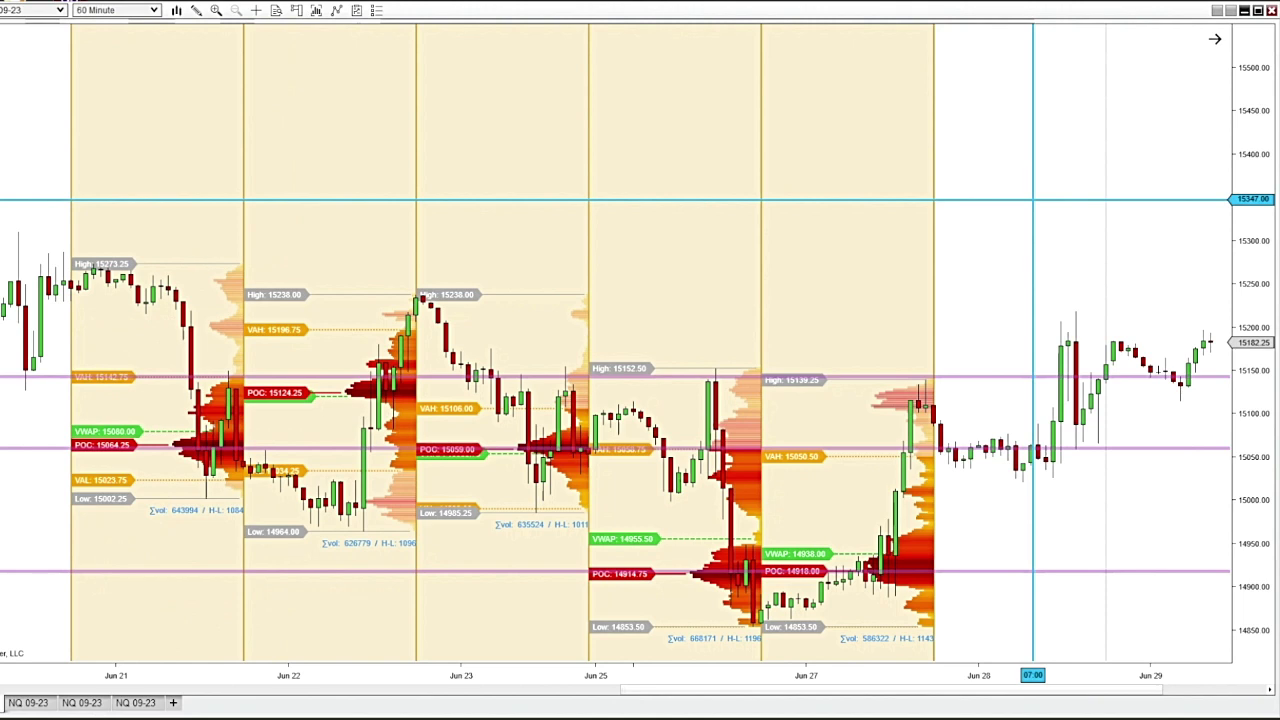